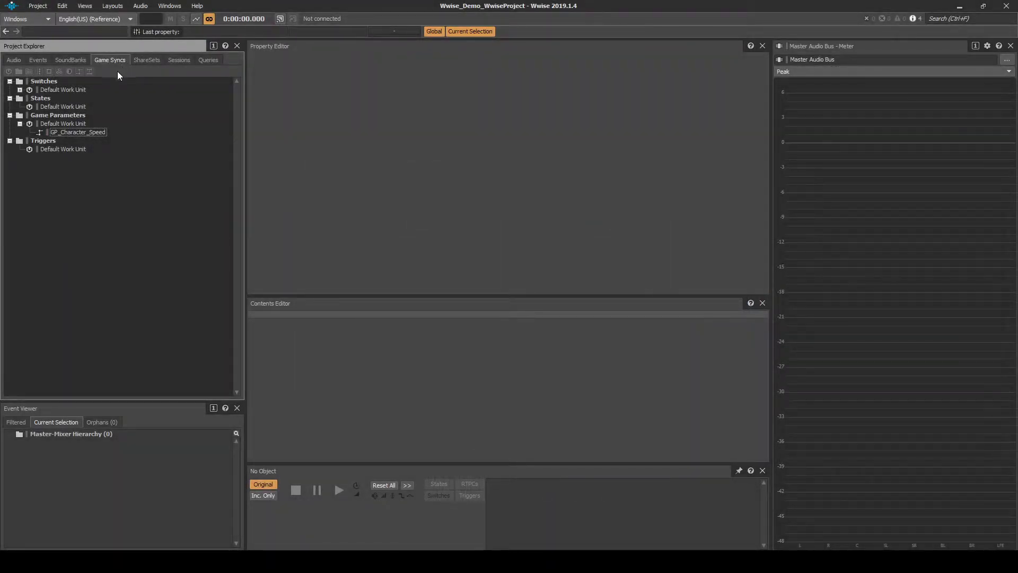
# - Create a game parameter named GP_Projectile_Speed in the Default Work Unit under Game Parameters
pyautogui.click(76, 124)
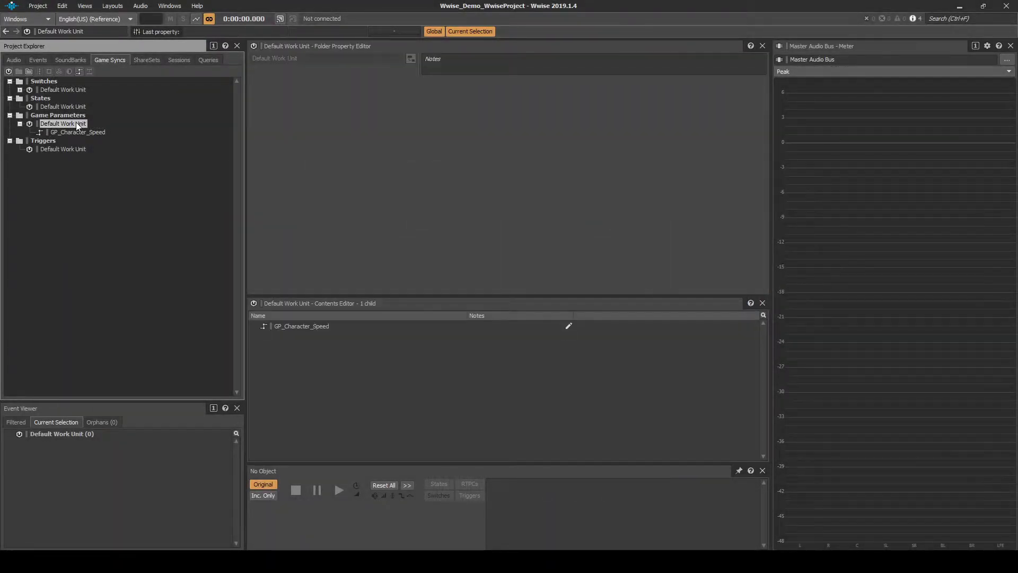
pyautogui.rightClick(77, 125)
pyautogui.moveTo(106, 129)
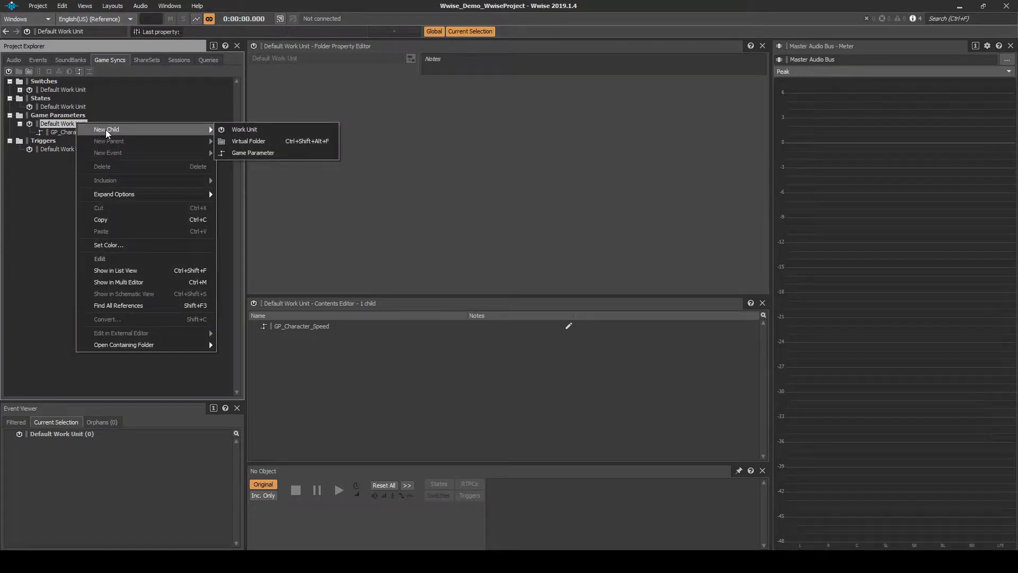
pyautogui.click(230, 154)
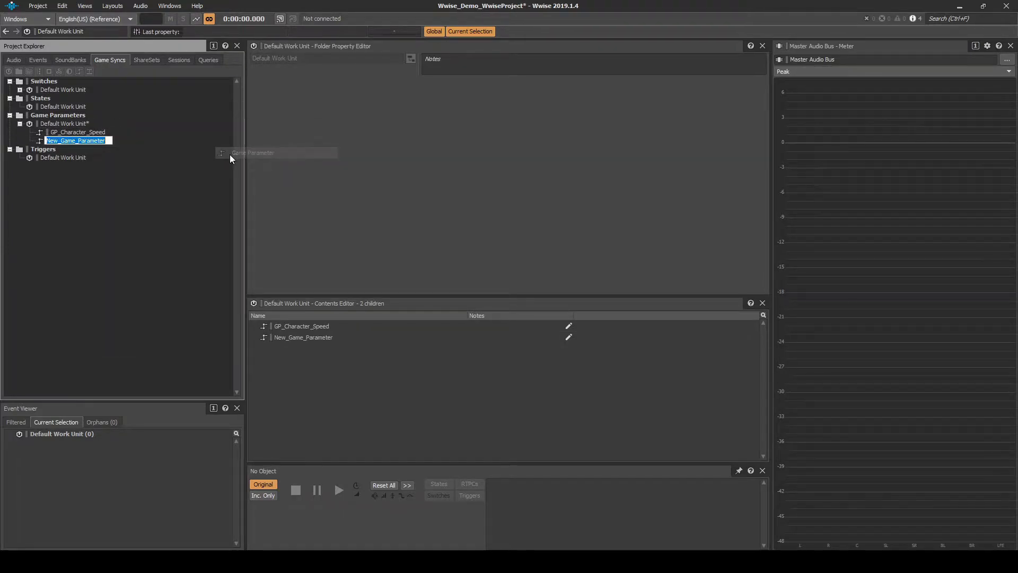
pyautogui.write('G')
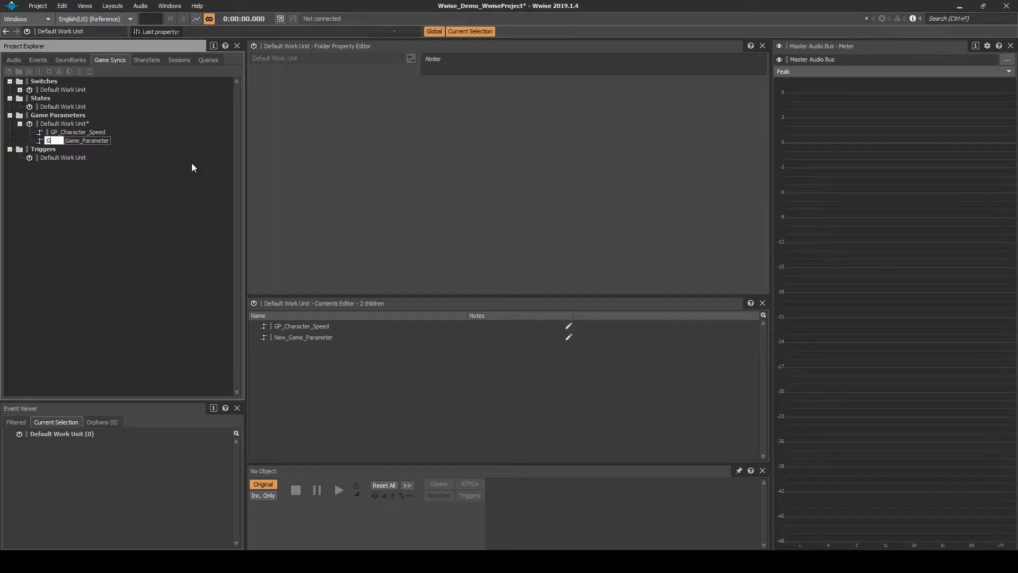
pyautogui.write('P_Projectile_Speed')
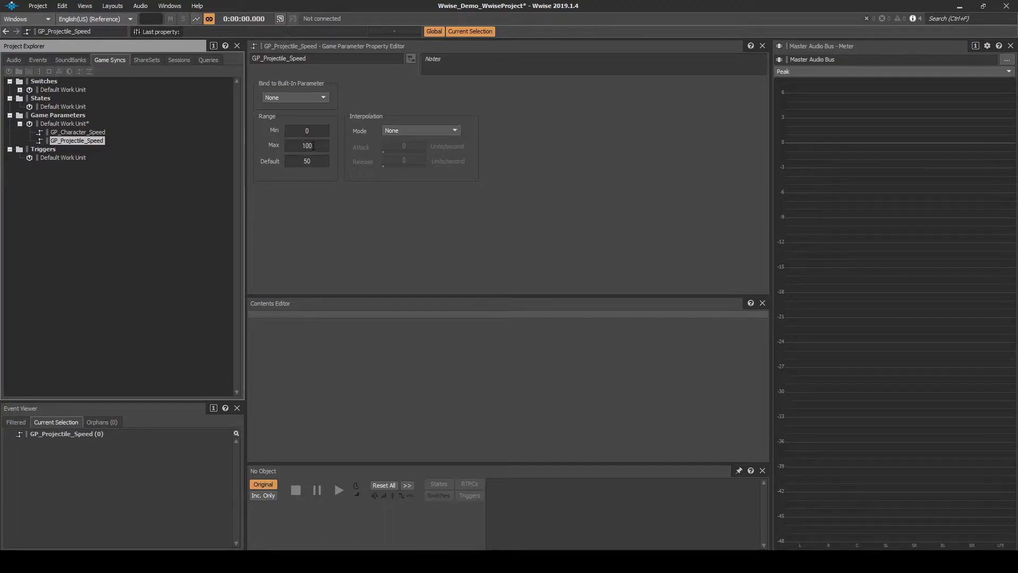
# - Set both the range maximum and the default value of GP_Projectile_Speed to 3000
pyautogui.click(313, 146)
pyautogui.write('30')
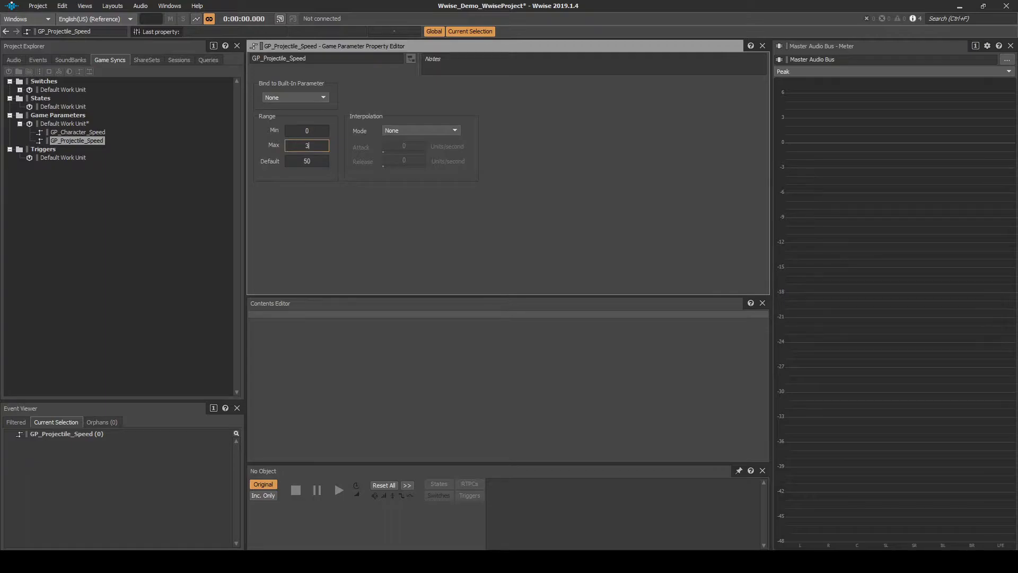
pyautogui.click(313, 161)
pyautogui.write('3000')
pyautogui.press('Return')
# - Create a Blend Container named WEP_SHG_Projectile_Impact as a child of the WEP_Shotgun actor-mixer
pyautogui.click(18, 62)
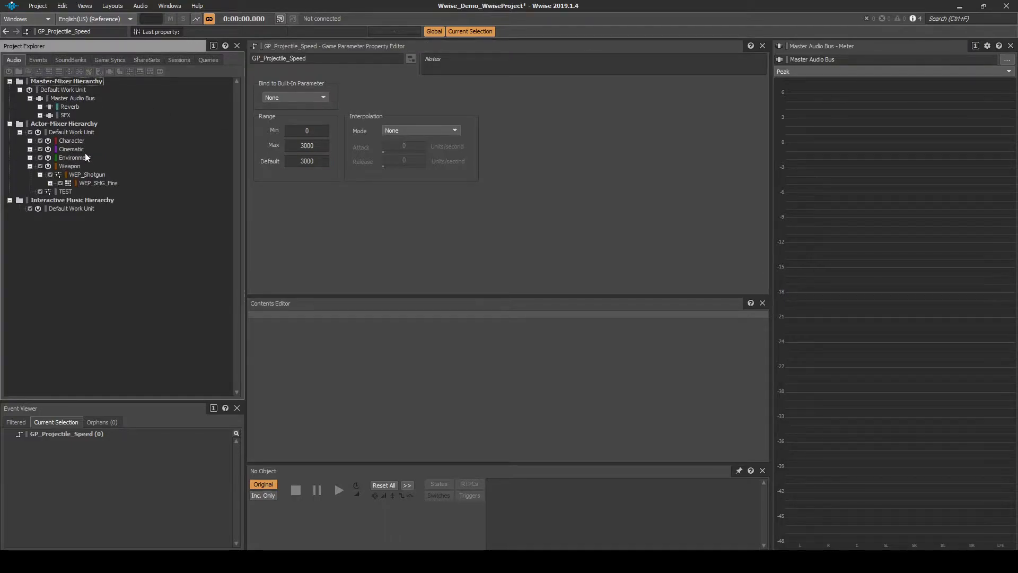
pyautogui.click(88, 175)
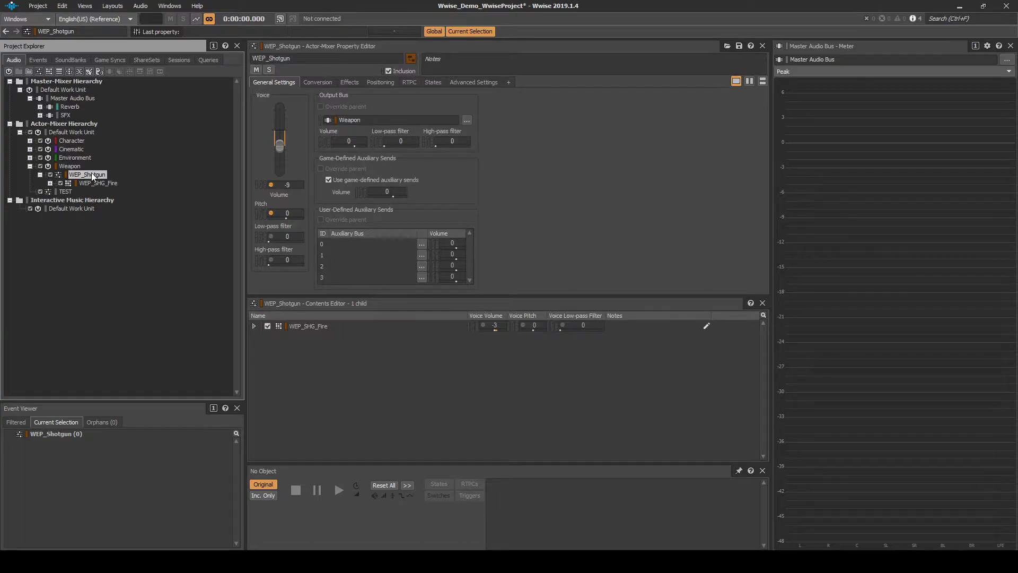
pyautogui.rightClick(92, 176)
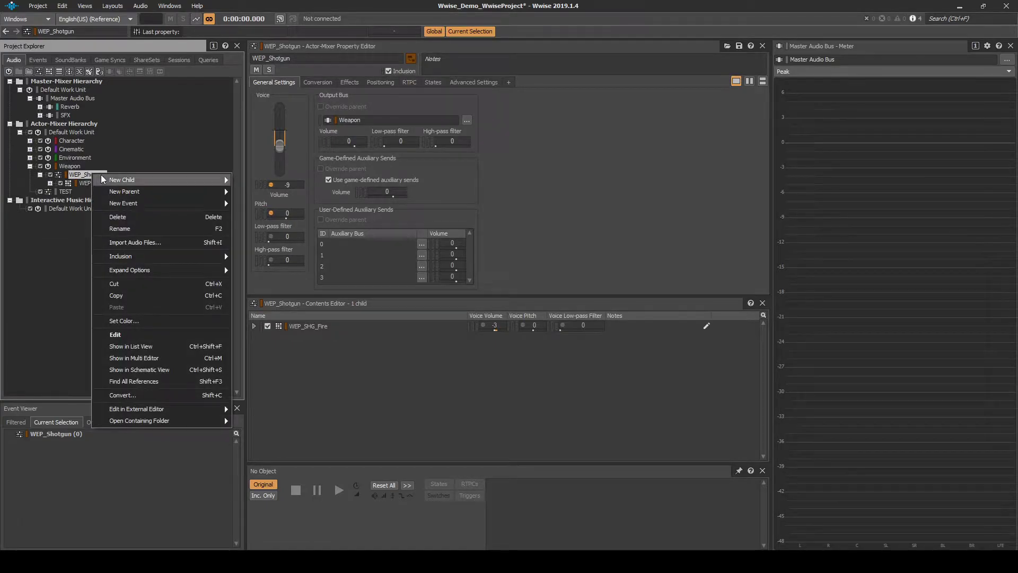
pyautogui.moveTo(113, 181)
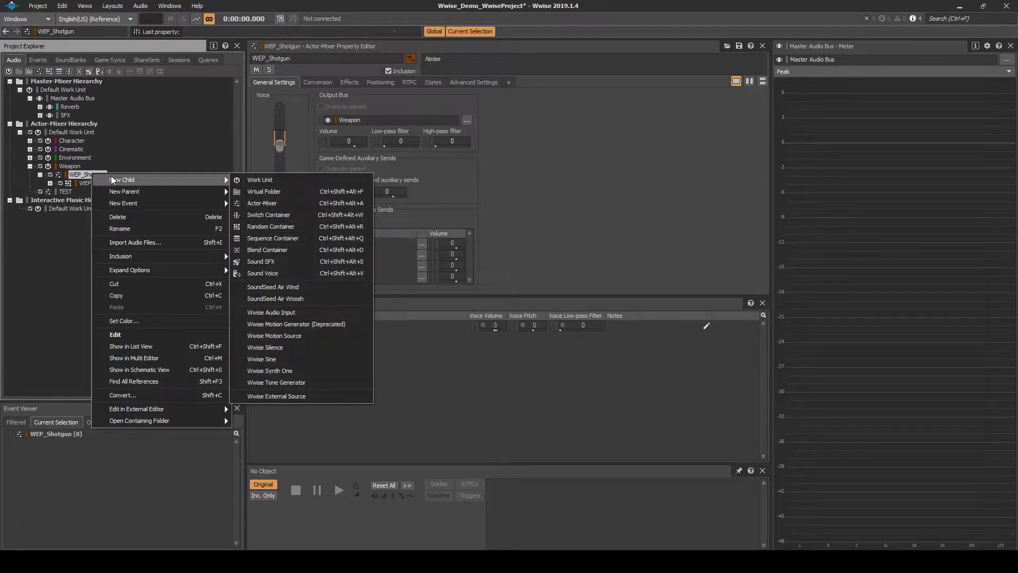
pyautogui.click(264, 250)
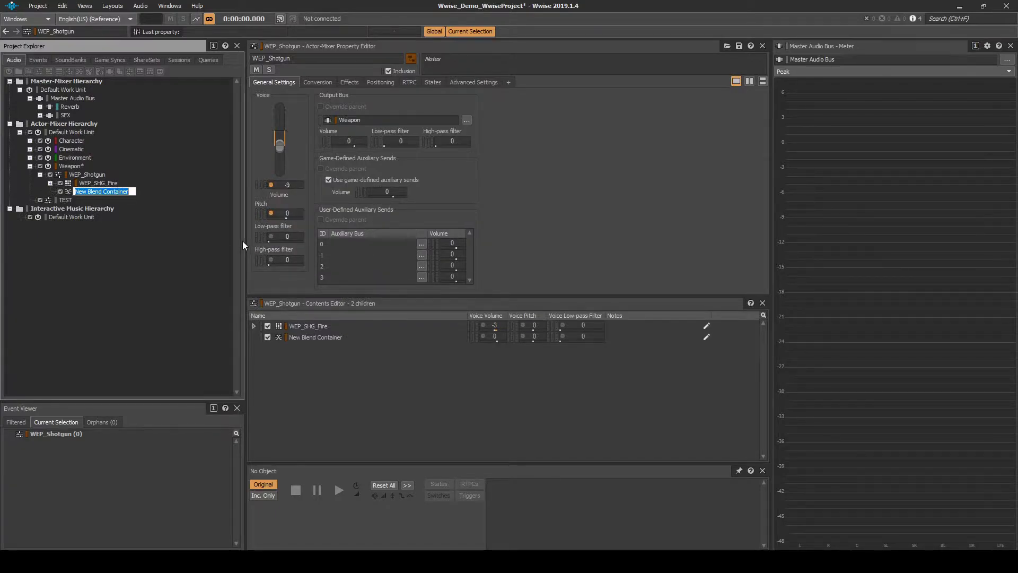
pyautogui.write('WEP_SHG_Projectile_Impact')
pyautogui.press('Return')
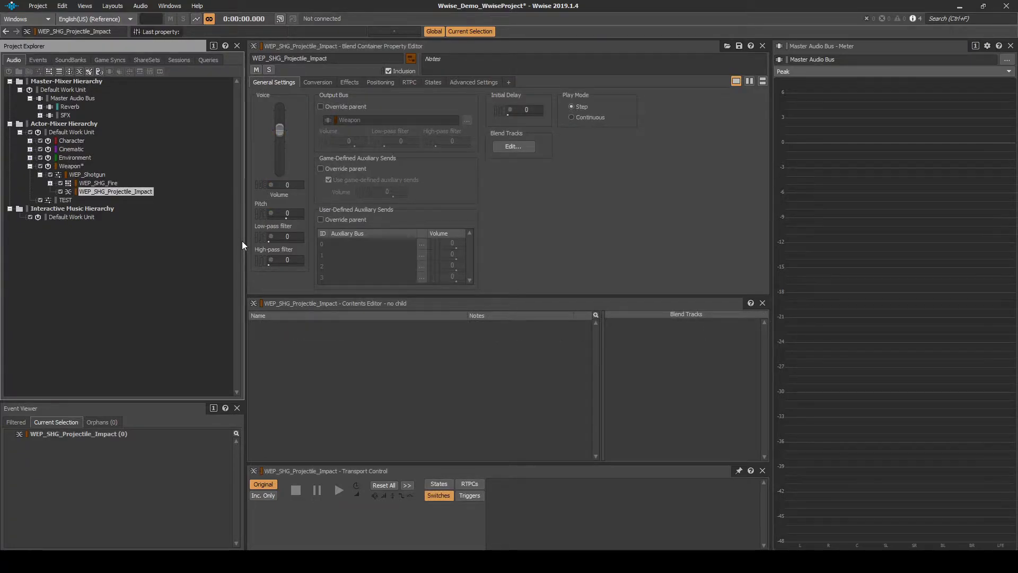
# - Add a blend track named "Shotgun Projectile Speed" to WEP_SHG_Projectile_Impact and close the Blend Track Editor
pyautogui.click(513, 147)
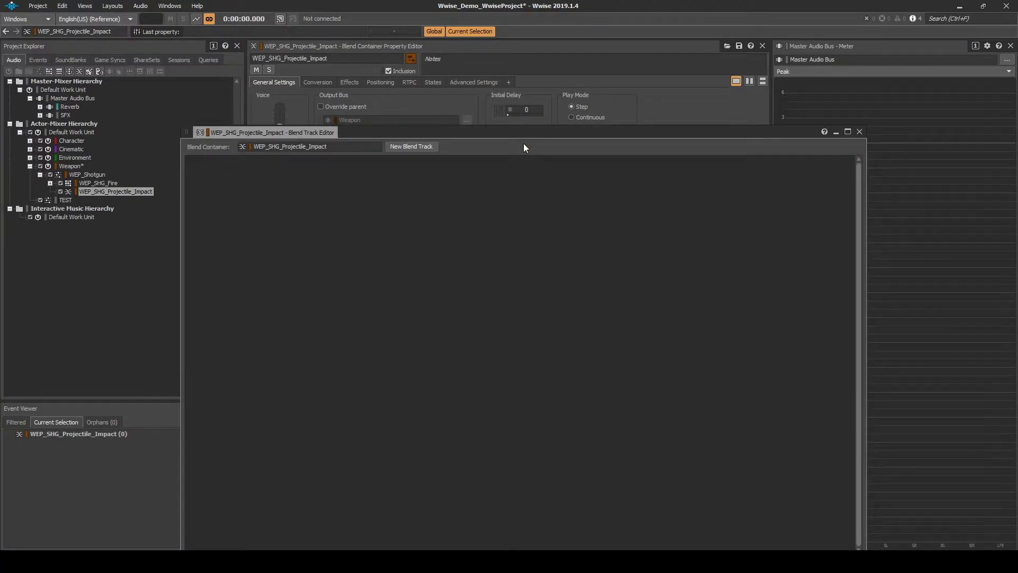
pyautogui.click(431, 146)
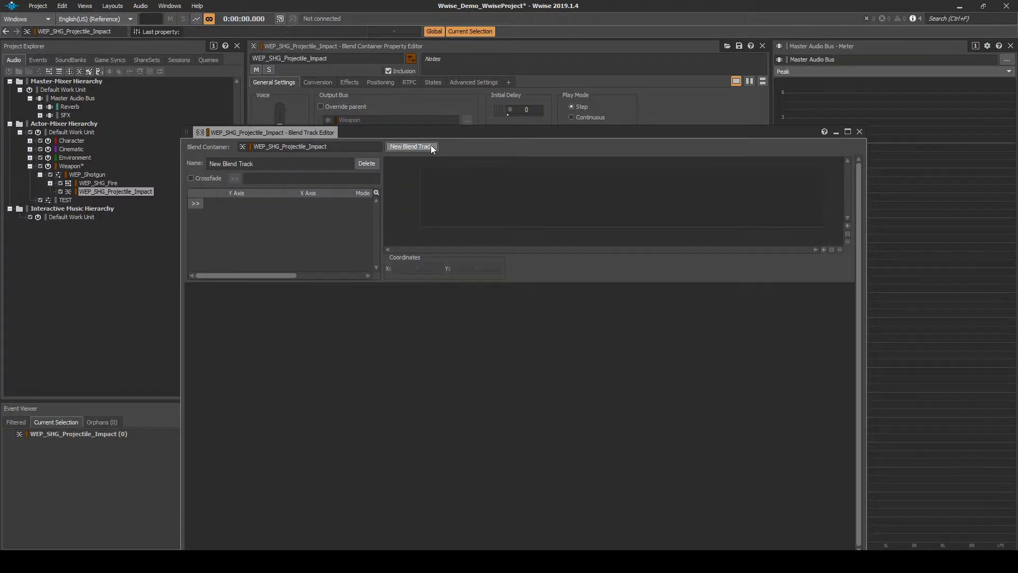
pyautogui.click(303, 158)
pyautogui.write('Sho')
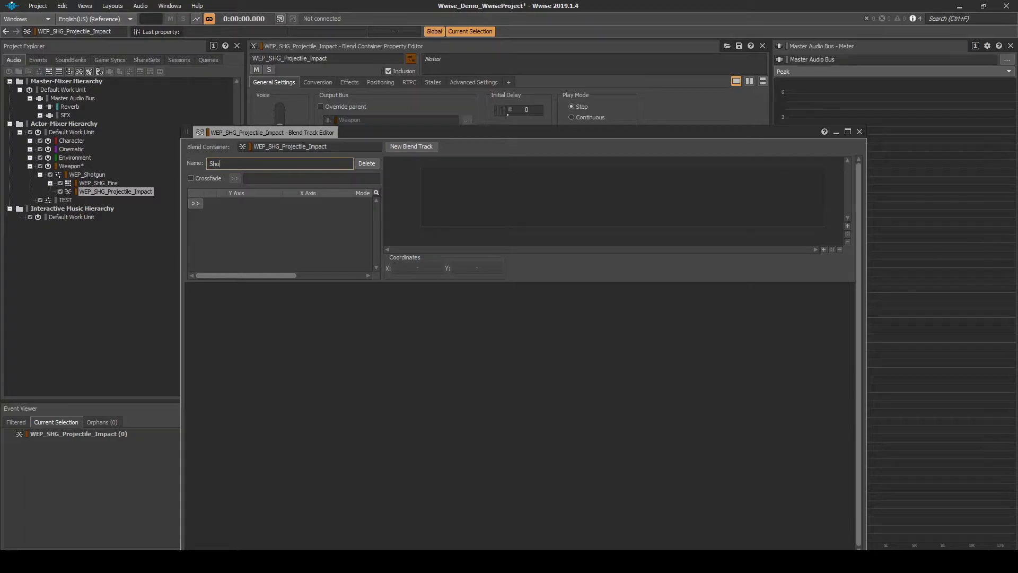
pyautogui.write('tgun Projectile Speed')
pyautogui.click(859, 132)
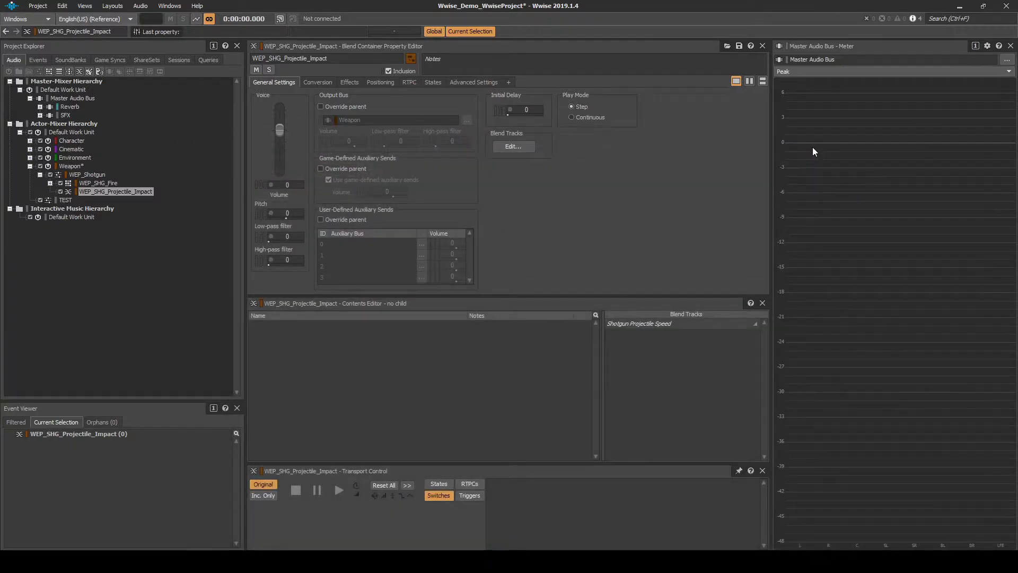
# - Add two Random Containers as children of the WEP_SHG_Projectile_Impact blend container
pyautogui.rightClick(126, 197)
pyautogui.moveTo(154, 202)
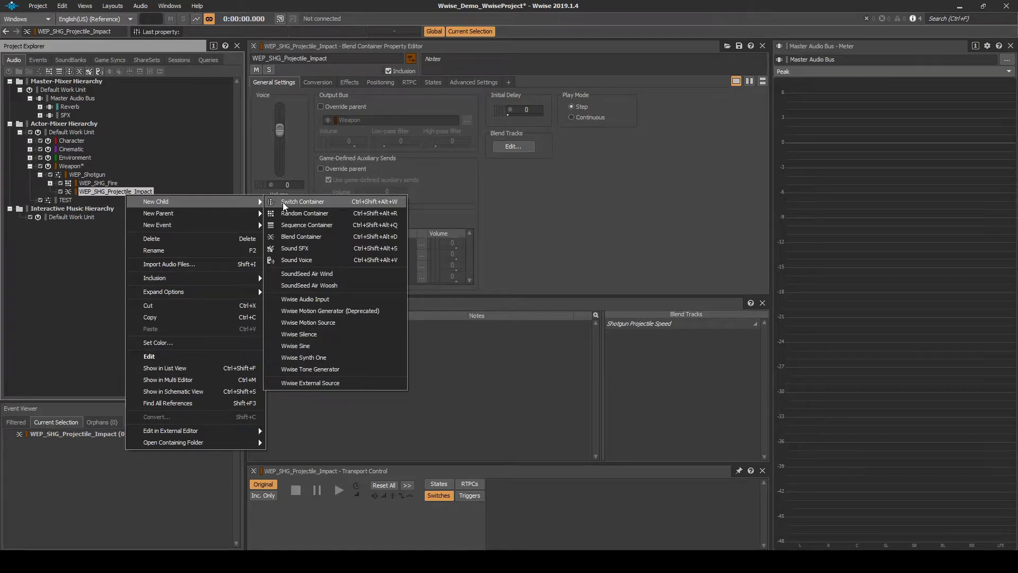
pyautogui.click(287, 212)
pyautogui.press('Return')
pyautogui.click(146, 194)
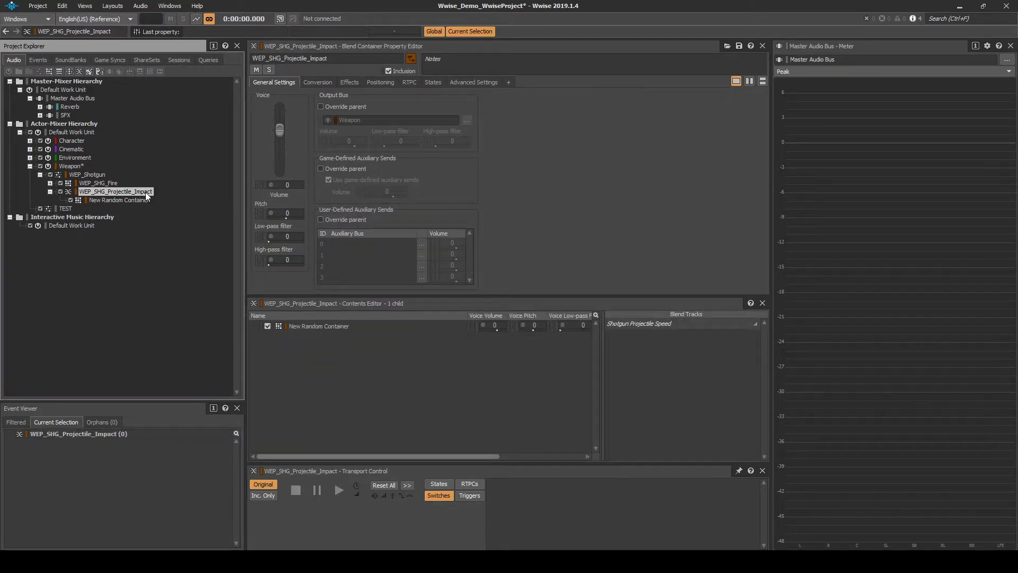
pyautogui.hotkey('ctrl', 'shift', 'r')
# - Rename the first new random container Generic_Fast and the second one Generic_Slow
pyautogui.click(142, 202)
pyautogui.press('F2')
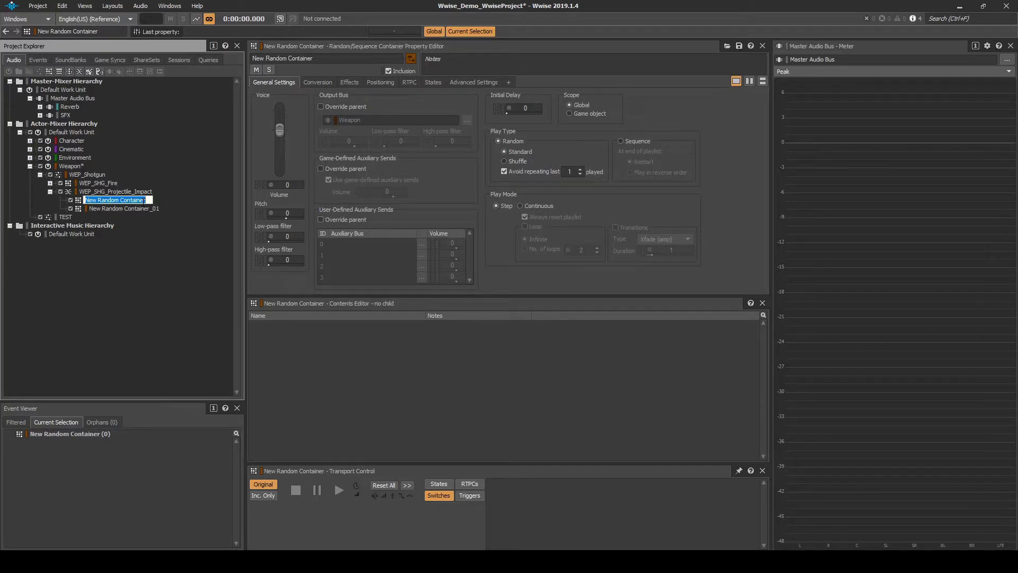
pyautogui.write('Generic_Fast')
pyautogui.press('Return')
pyautogui.click(145, 209)
pyautogui.press('F2')
pyautogui.write('Generic_Slow')
pyautogui.press('Return')
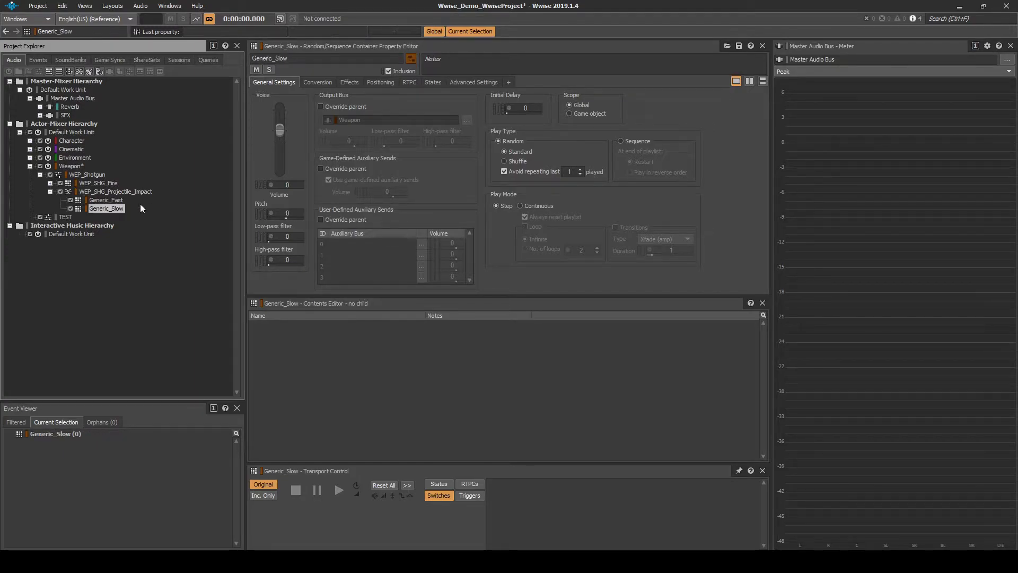
# - Assign Generic_Slow and then Generic_Fast to the Shotgun Projectile Speed blend track of WEP_SHG_Projectile_Impact
pyautogui.click(132, 191)
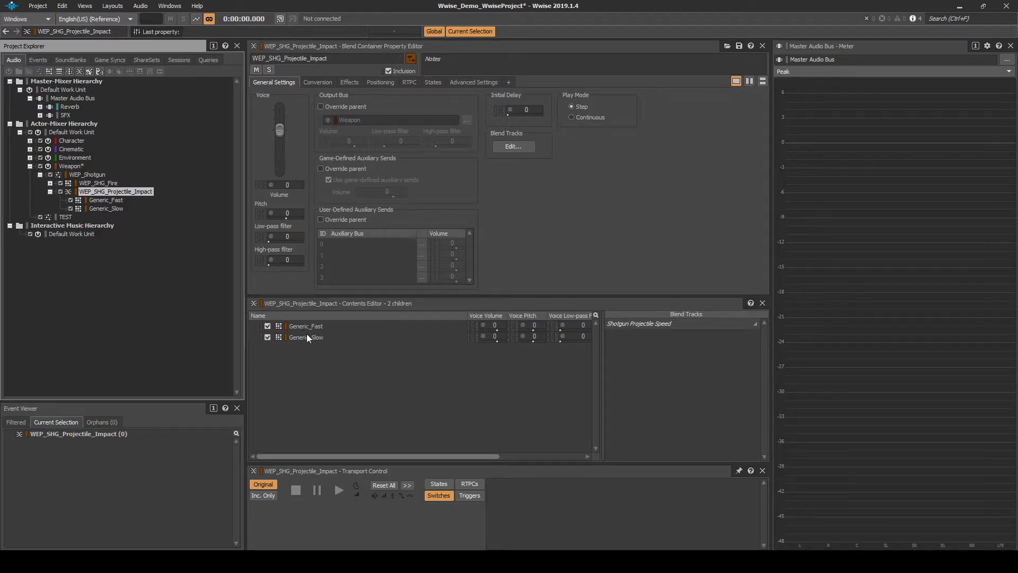
pyautogui.moveTo(310, 336); pyautogui.dragTo(628, 324)
pyautogui.click(284, 326)
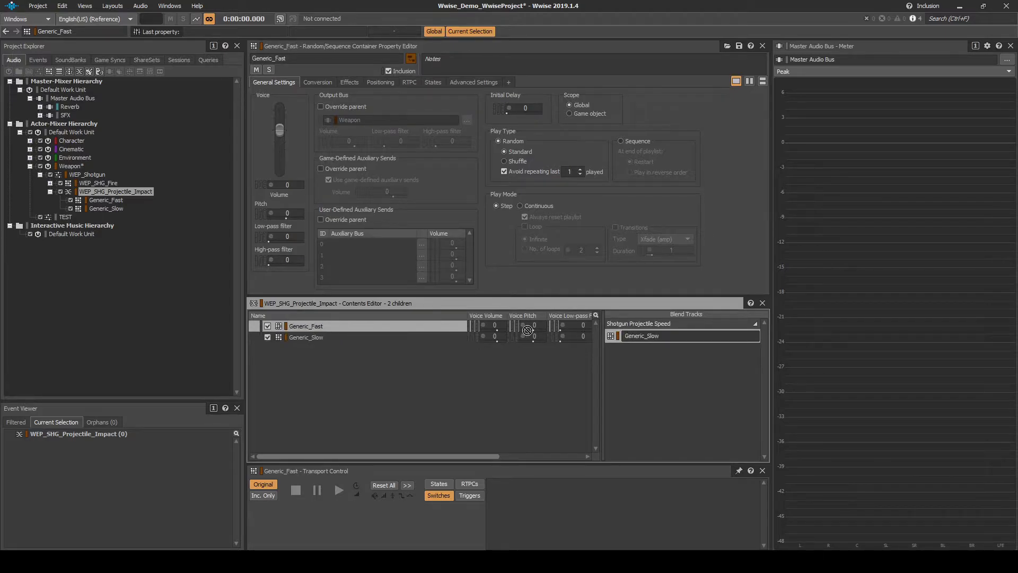
pyautogui.click(632, 327)
# - Enable crossfading on the Shotgun Projectile Speed blend track, driven by the GP_Projectile_Speed game parameter
pyautogui.click(510, 147)
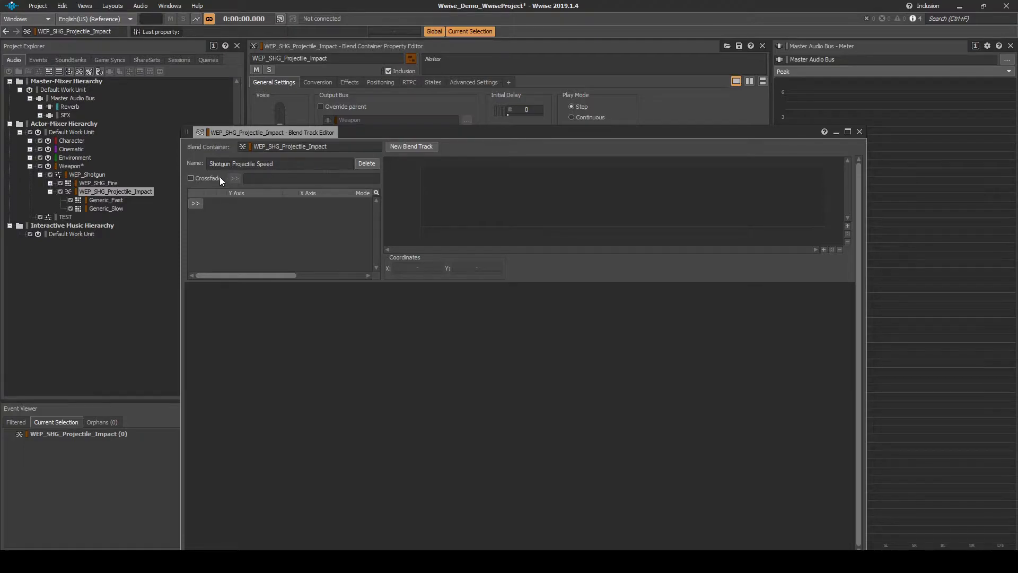
pyautogui.click(191, 178)
pyautogui.click(233, 180)
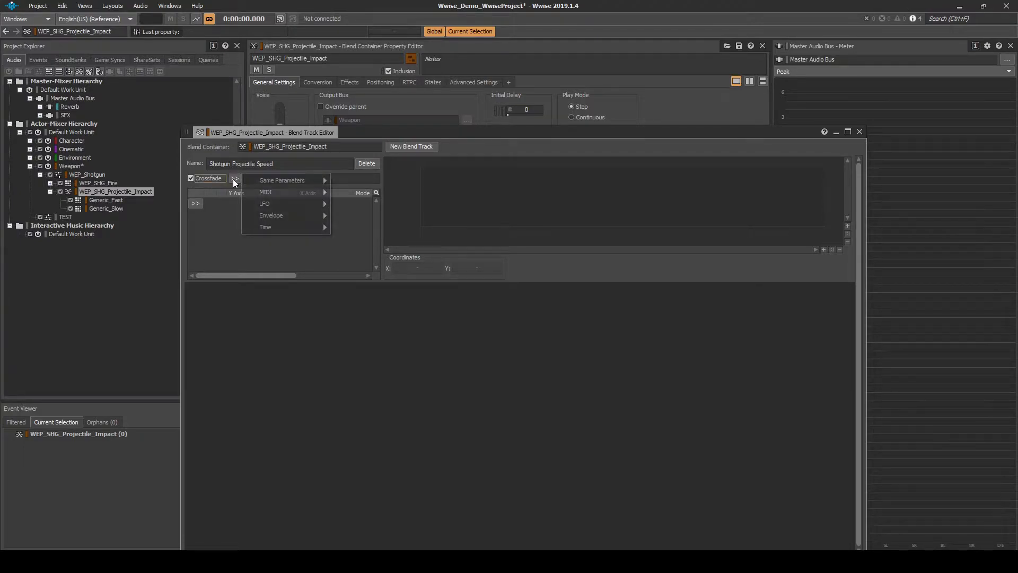
pyautogui.moveTo(259, 180)
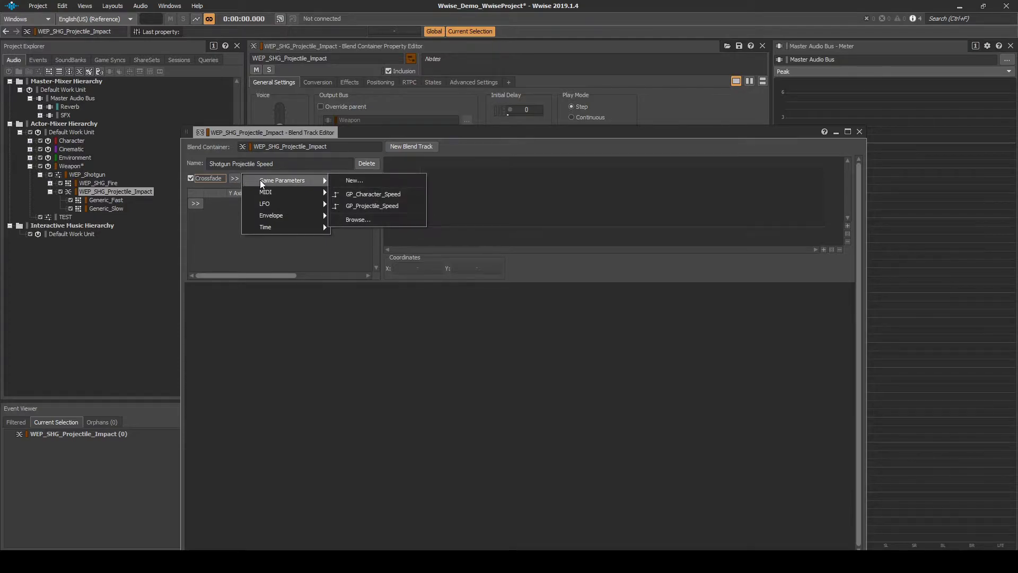
pyautogui.click(355, 206)
# - Extend the end of the Generic_Slow range on the blend track to X 2000
pyautogui.click(460, 219)
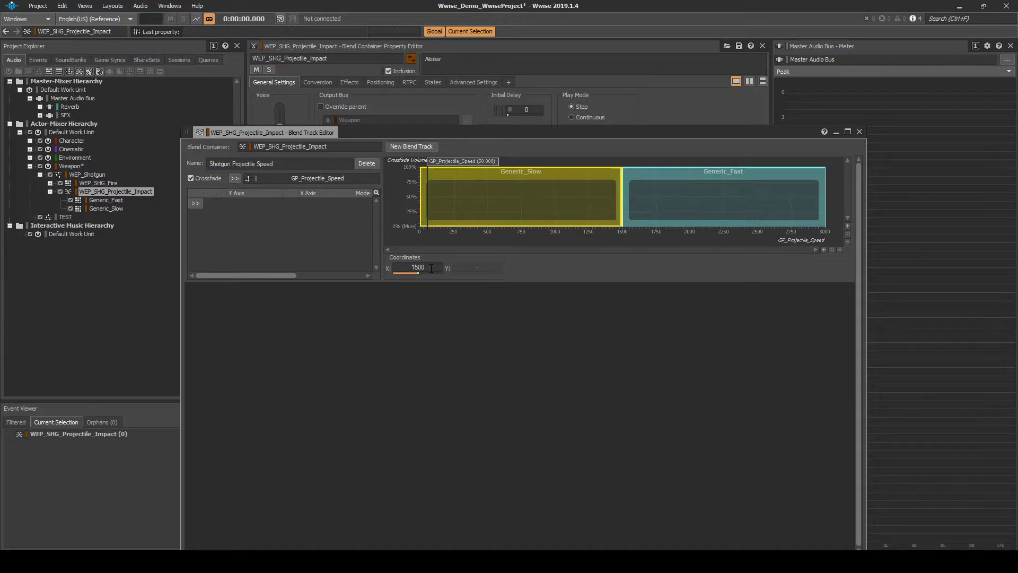
pyautogui.doubleClick(432, 268)
pyautogui.write('200')
pyautogui.write('0')
pyautogui.press('Return')
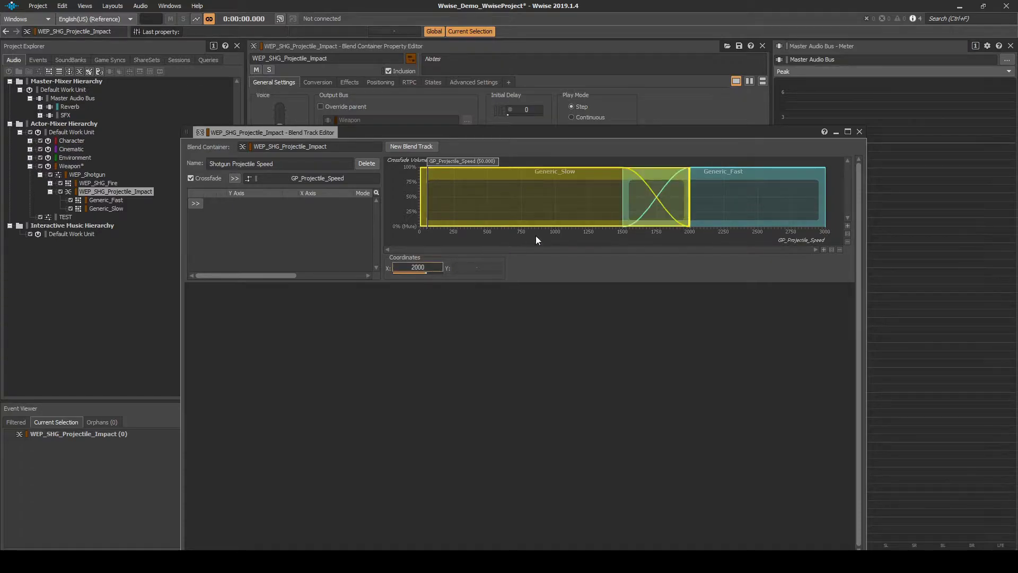
# - Move the start of the Generic_Fast range on the blend track to X 1000
pyautogui.click(628, 212)
pyautogui.doubleClick(436, 267)
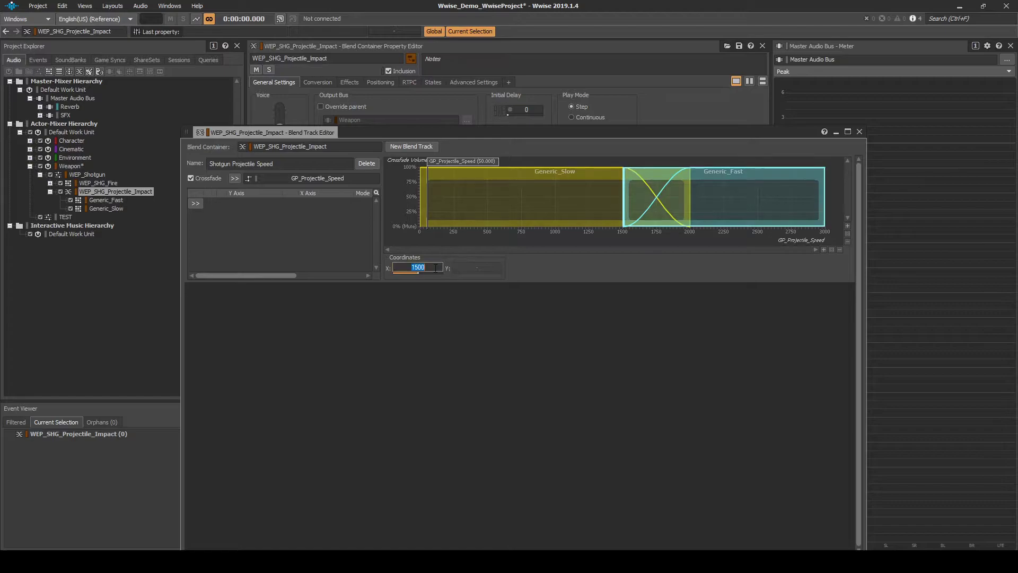
pyautogui.write('1000')
pyautogui.press('Return')
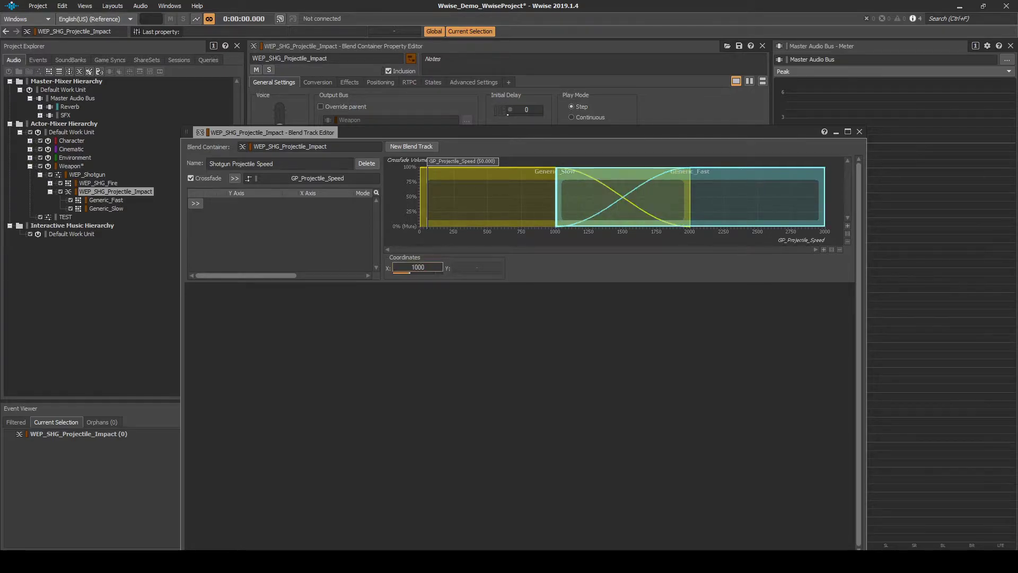
# - Add a Voice Volume curve to the blend track with GP_Projectile_Speed as its X axis
pyautogui.click(195, 204)
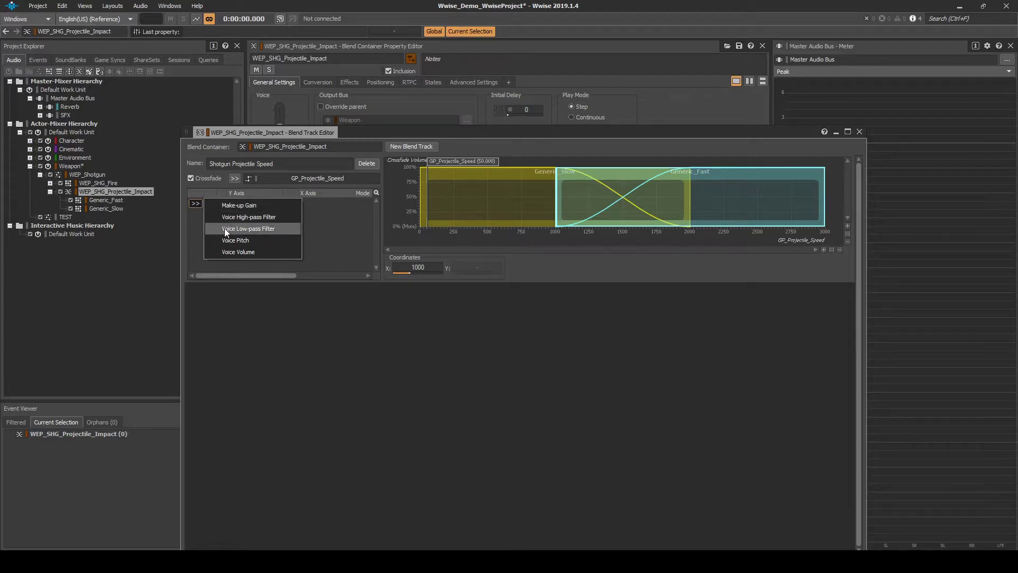
pyautogui.click(229, 251)
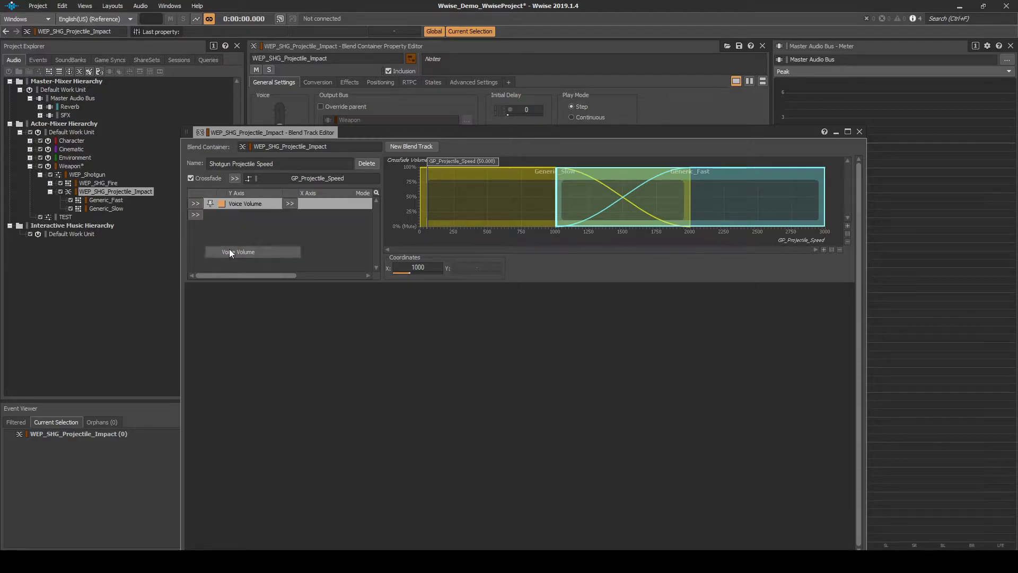
pyautogui.click(289, 204)
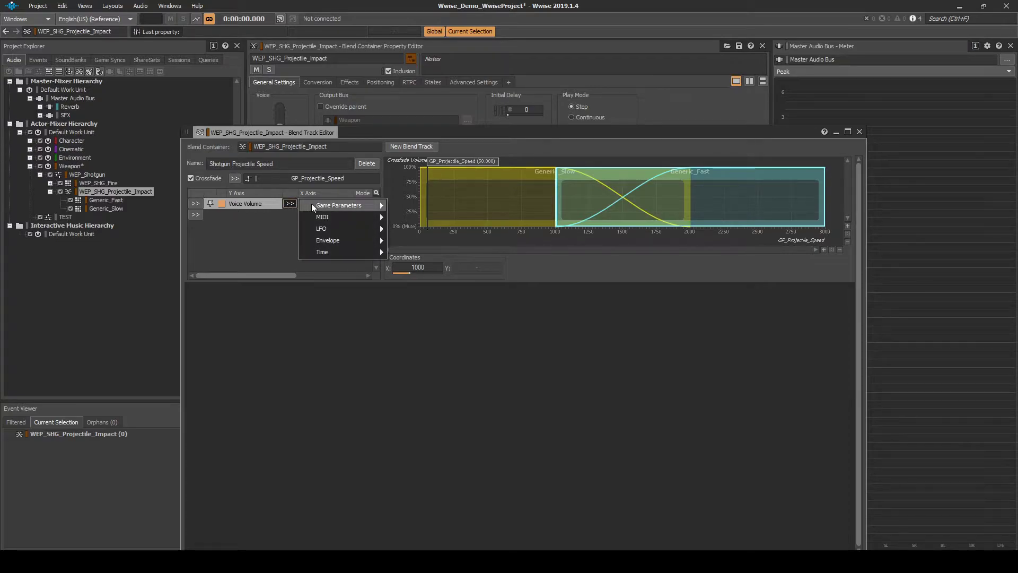
pyautogui.moveTo(312, 206)
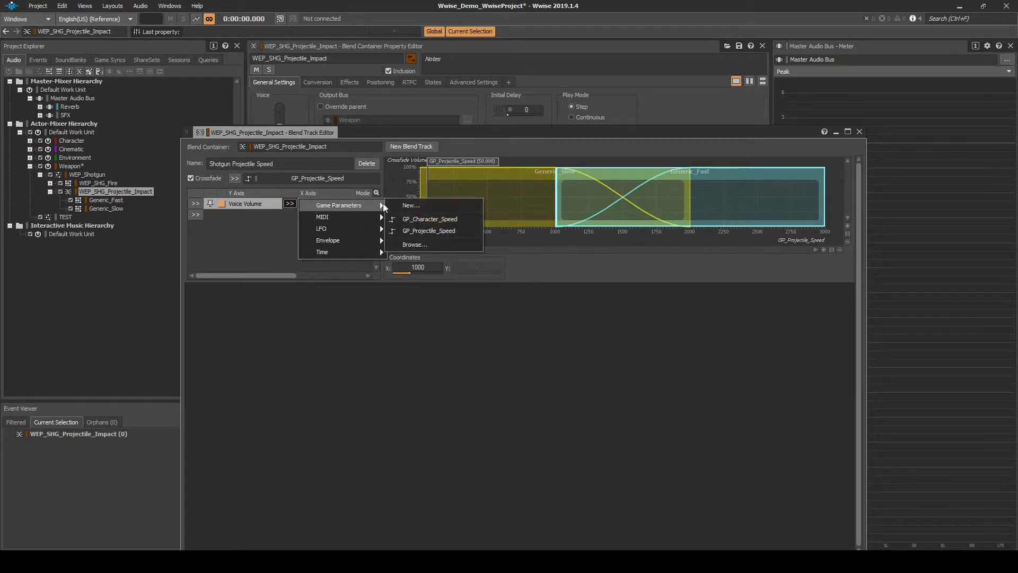
pyautogui.click(432, 231)
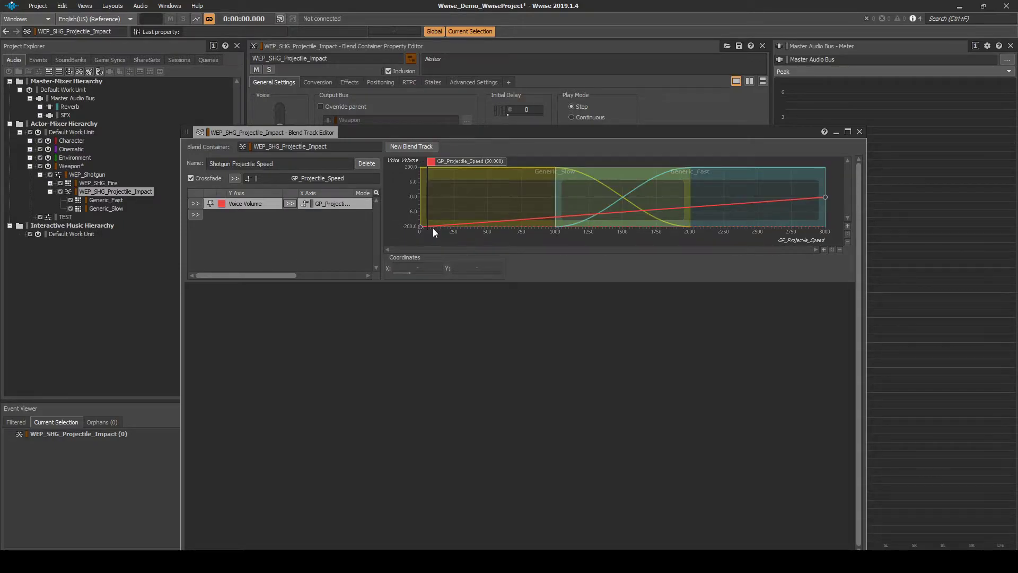
# - Add a point to the Voice Volume curve at X 1500, Y 0 and close the blend track editor
pyautogui.doubleClick(622, 211)
pyautogui.click(432, 271)
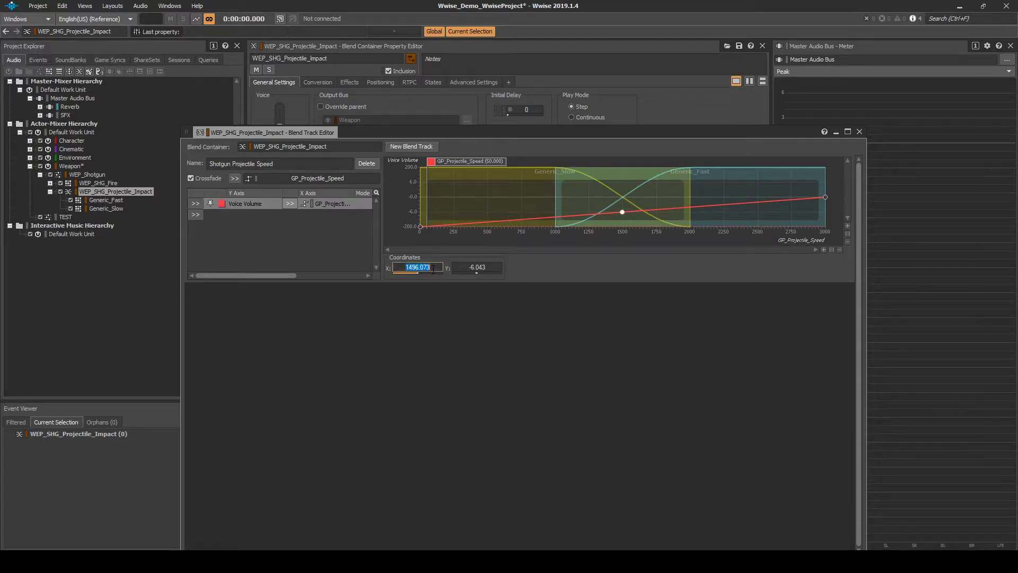
pyautogui.write('1500')
pyautogui.click(480, 268)
pyautogui.write('0')
pyautogui.press('Return')
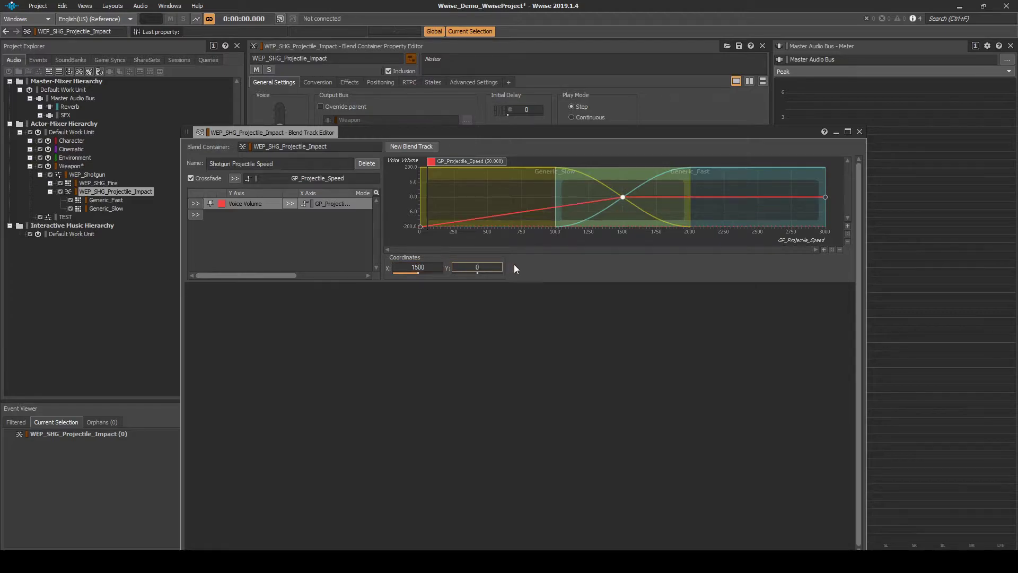
pyautogui.click(859, 131)
# - Import the six SFX_STC_Projectile_Impact_Generic Heavy and Light files into WEP_SHG_Projectile_Impact, storing the audio files in SFX\Weapon\Shotgun
pyautogui.hotkey('alt', 'Tab')
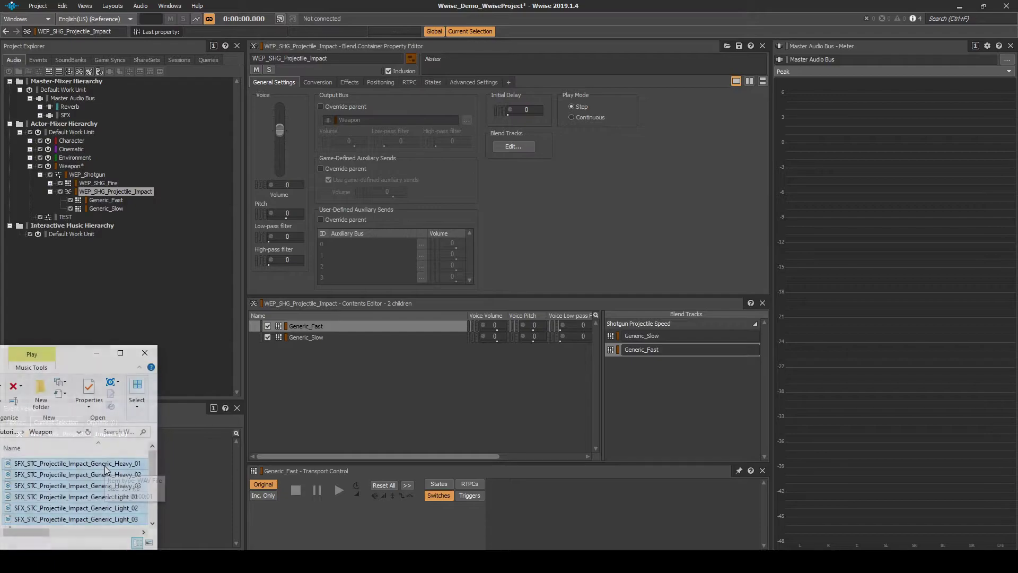
pyautogui.moveTo(106, 470); pyautogui.dragTo(125, 192)
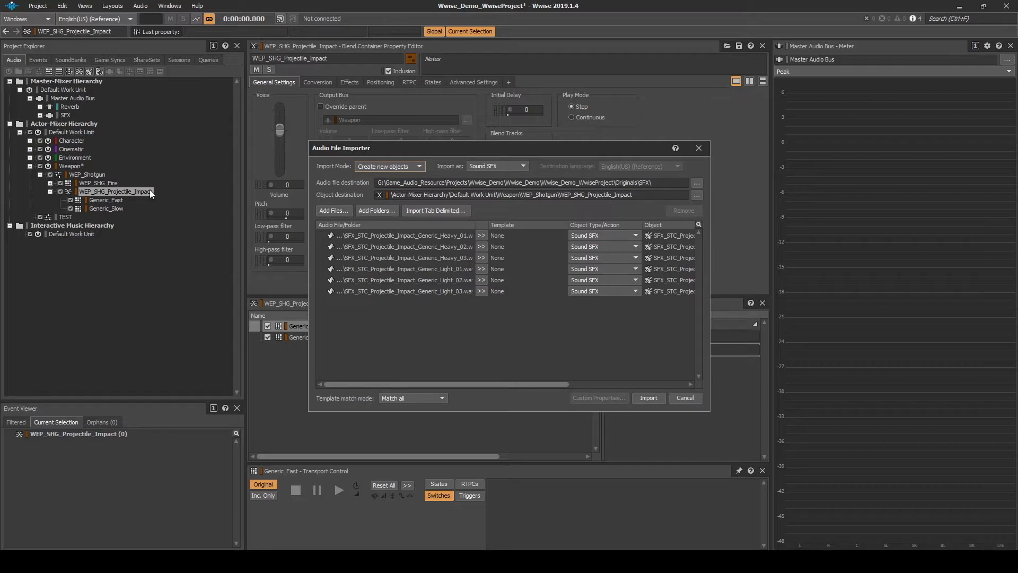
pyautogui.click(696, 183)
pyautogui.doubleClick(483, 274)
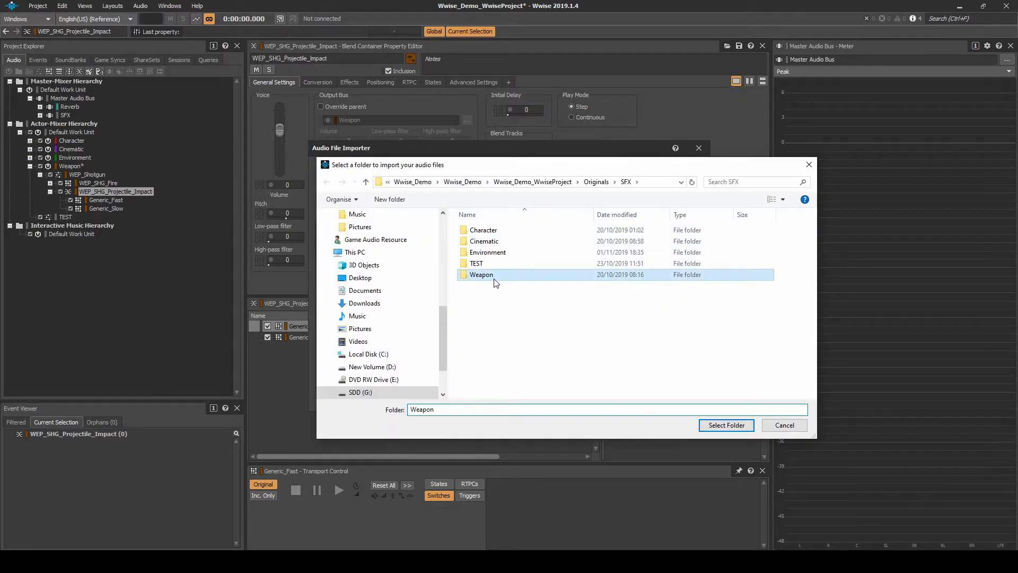
pyautogui.doubleClick(498, 233)
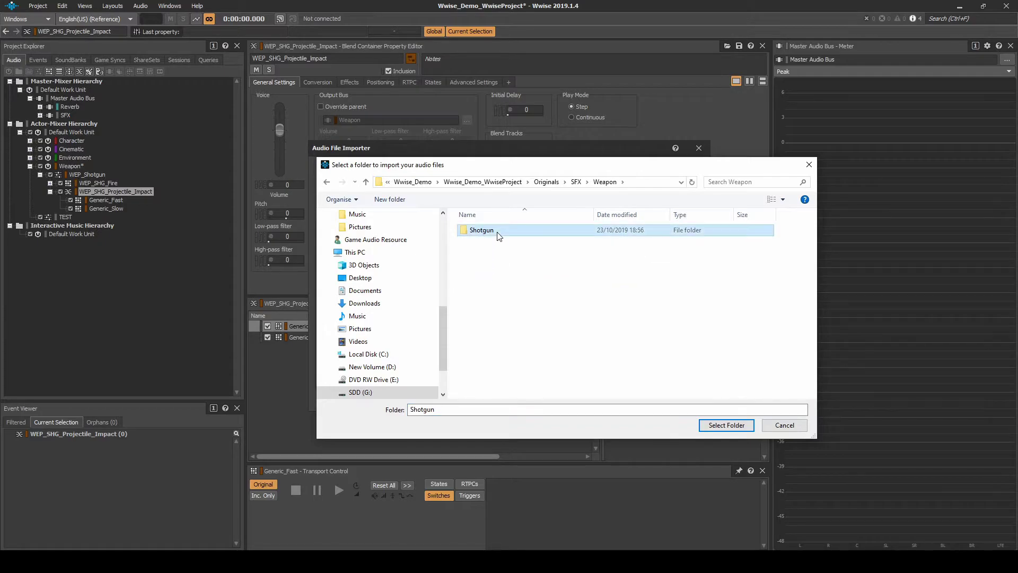
pyautogui.click(706, 426)
pyautogui.click(663, 400)
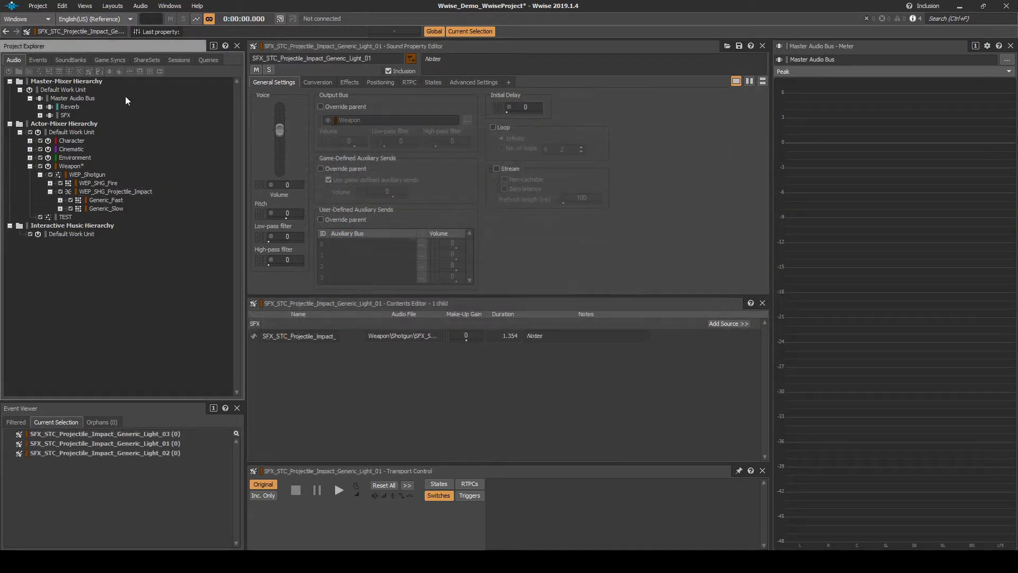
# - Create an attenuation ShareSet named ATT_WEP_Projectile_Impact in the Weapon work unit
pyautogui.click(138, 63)
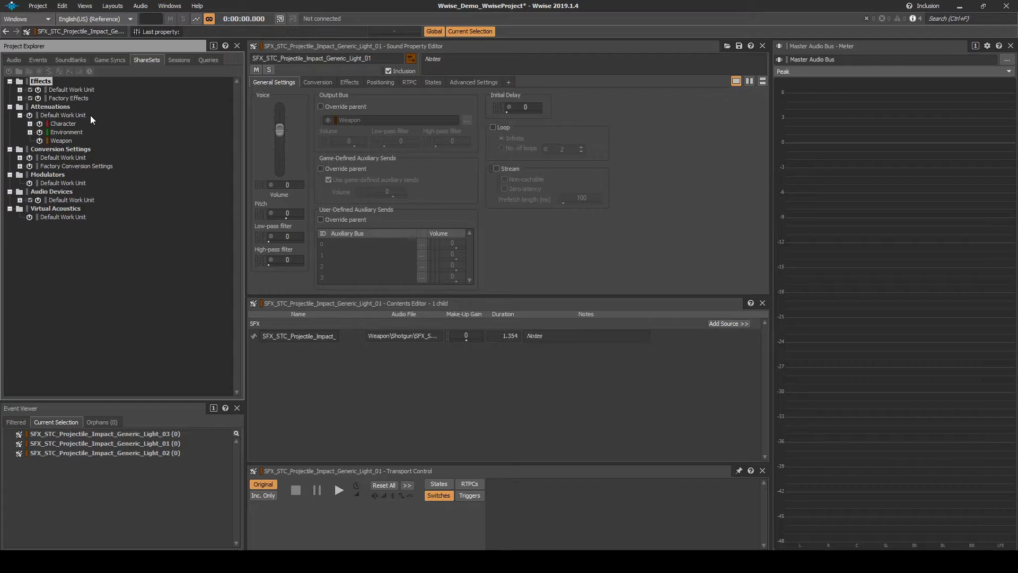
pyautogui.click(61, 140)
pyautogui.rightClick(61, 139)
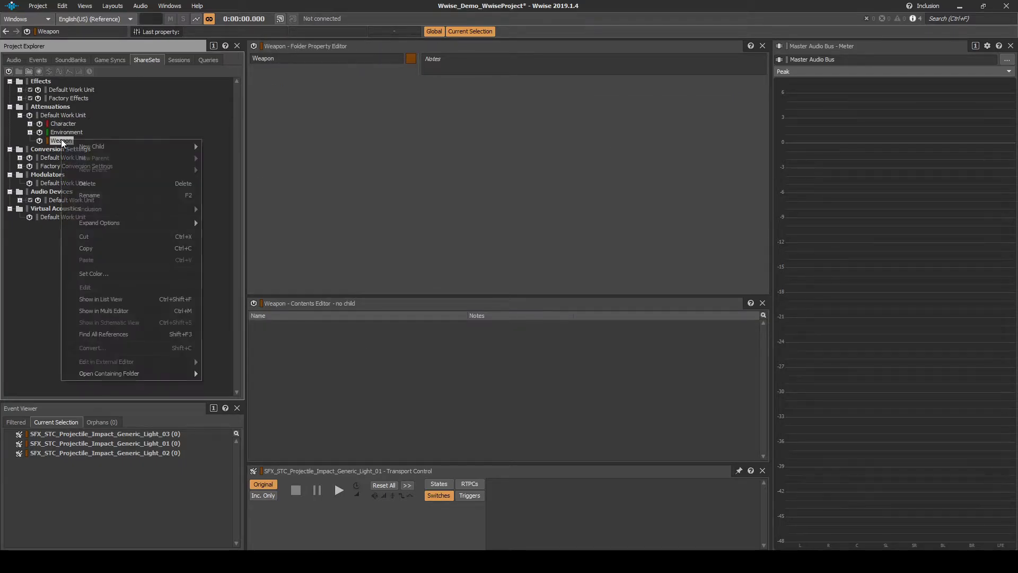
pyautogui.moveTo(199, 146)
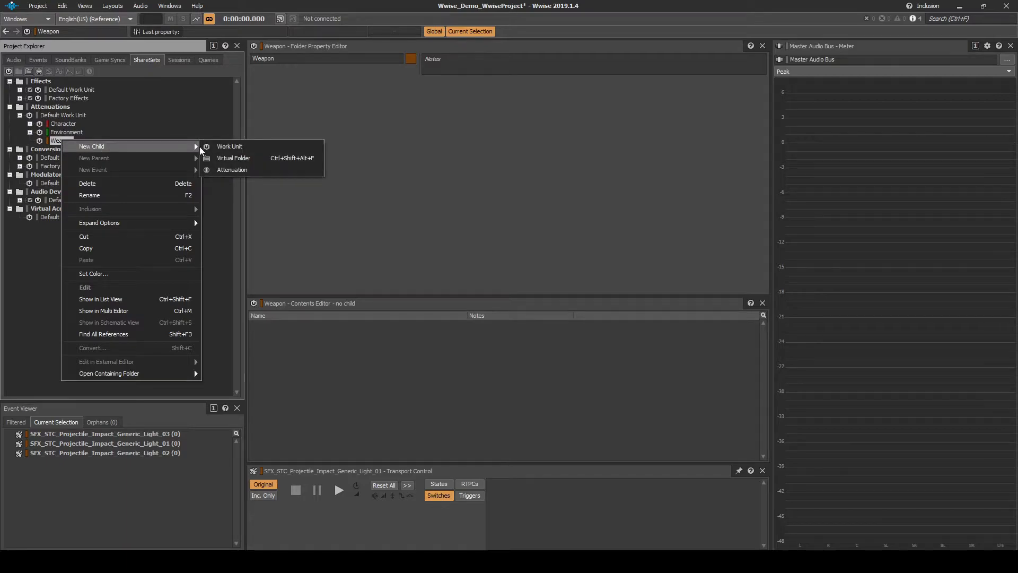
pyautogui.click(224, 169)
pyautogui.write('ATT_WEP_')
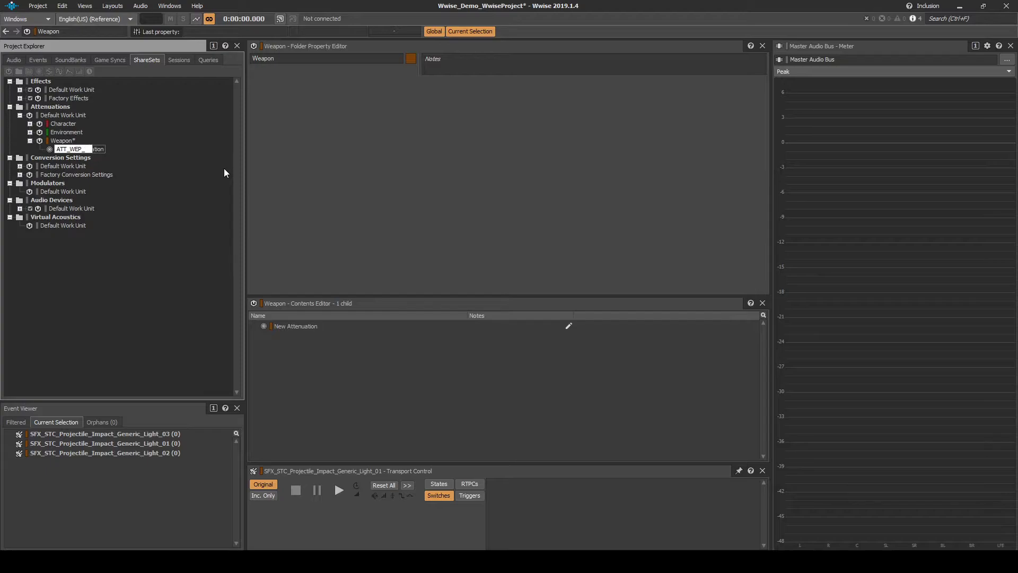
pyautogui.write('Projectile_Impact')
pyautogui.press('Return')
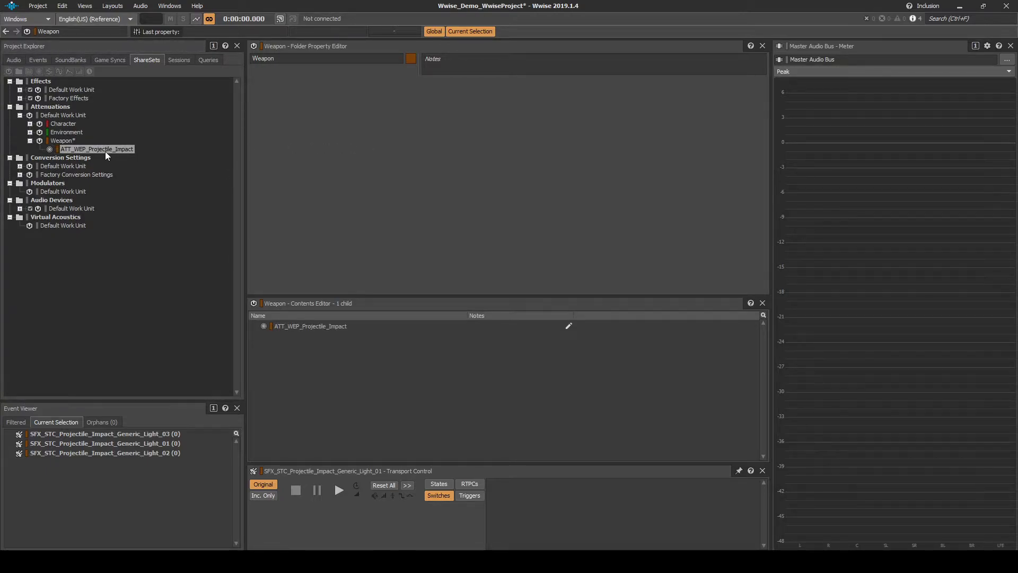
# - Set the max distance of the ATT_WEP_Projectile_Impact attenuation to 2000
pyautogui.doubleClick(105, 150)
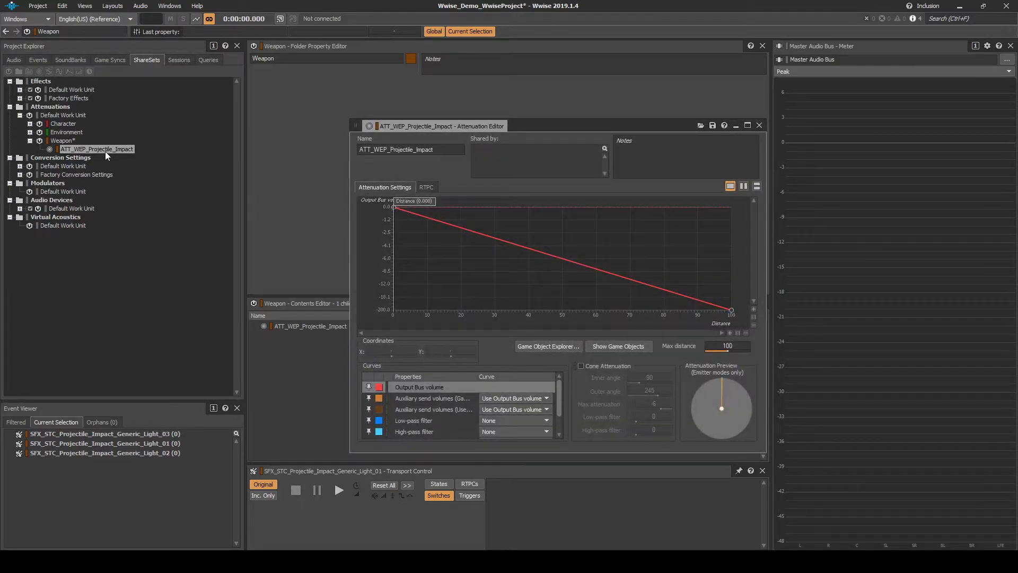
pyautogui.click(727, 346)
pyautogui.write('2000')
pyautogui.press('Return')
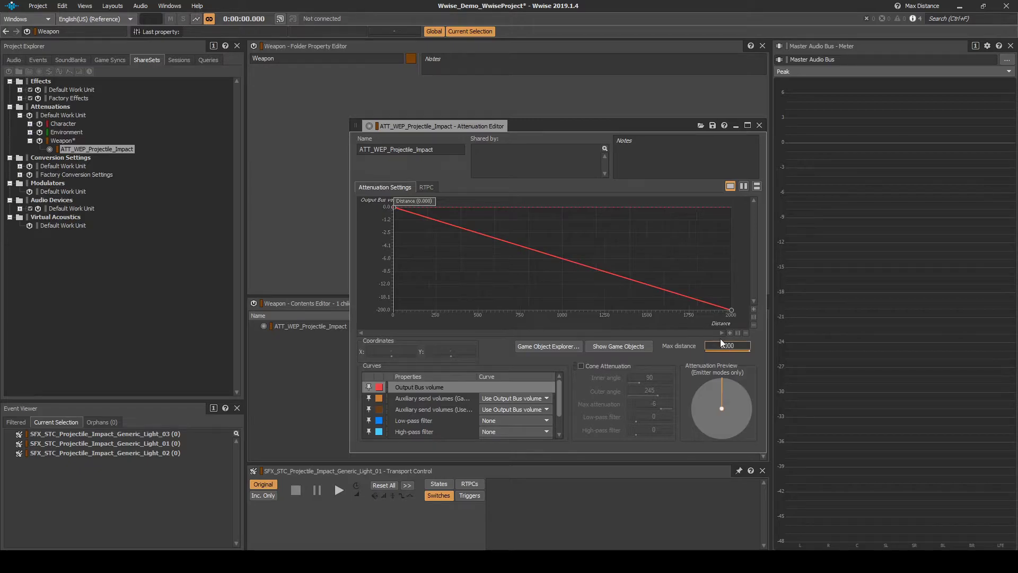
# - Add a point to the attenuation's Output Bus volume curve at X 400, Y 0
pyautogui.doubleClick(473, 232)
pyautogui.click(413, 350)
pyautogui.write('400')
pyautogui.press('Return')
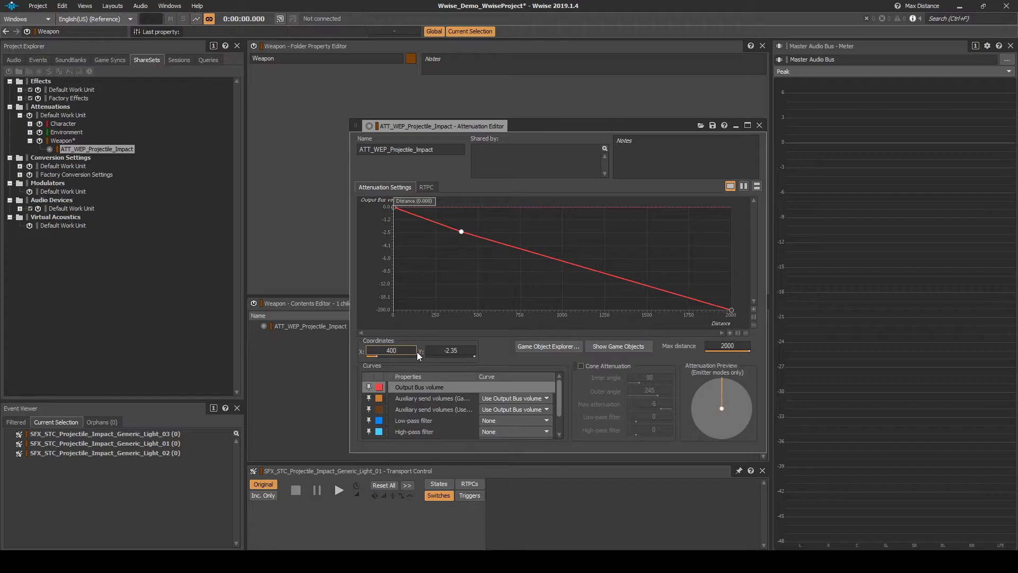
pyautogui.click(474, 351)
pyautogui.write('0')
pyautogui.press('Return')
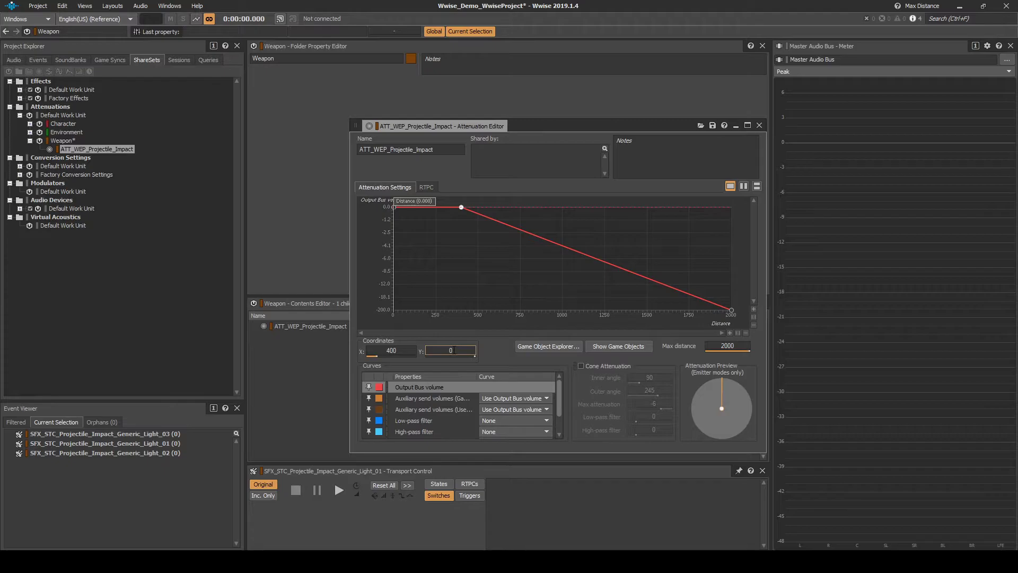
# - Change the volume curve segment beyond distance 400 to Logarithmic (Base 3) and close the attenuation editor
pyautogui.rightClick(577, 252)
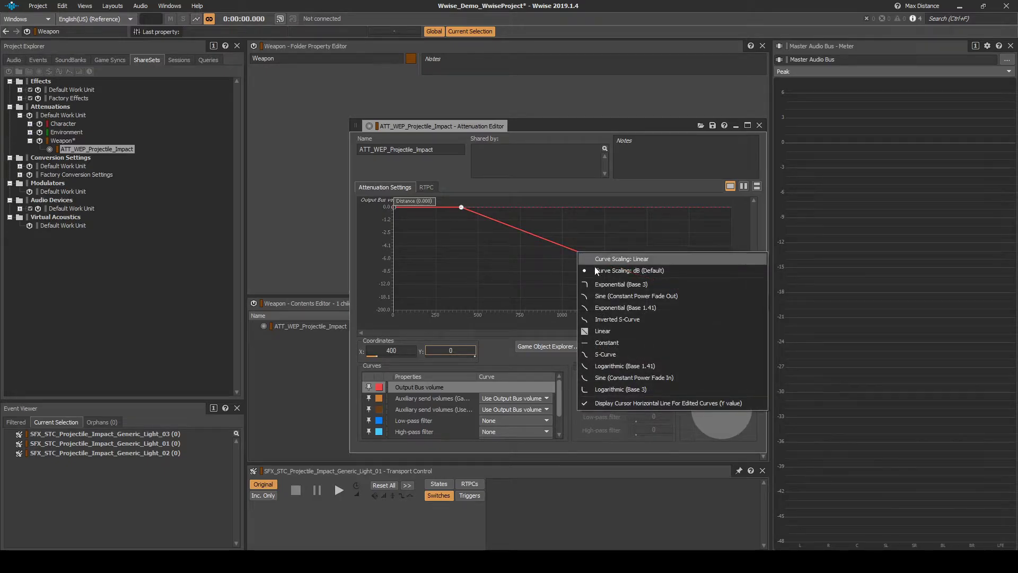
pyautogui.click(622, 388)
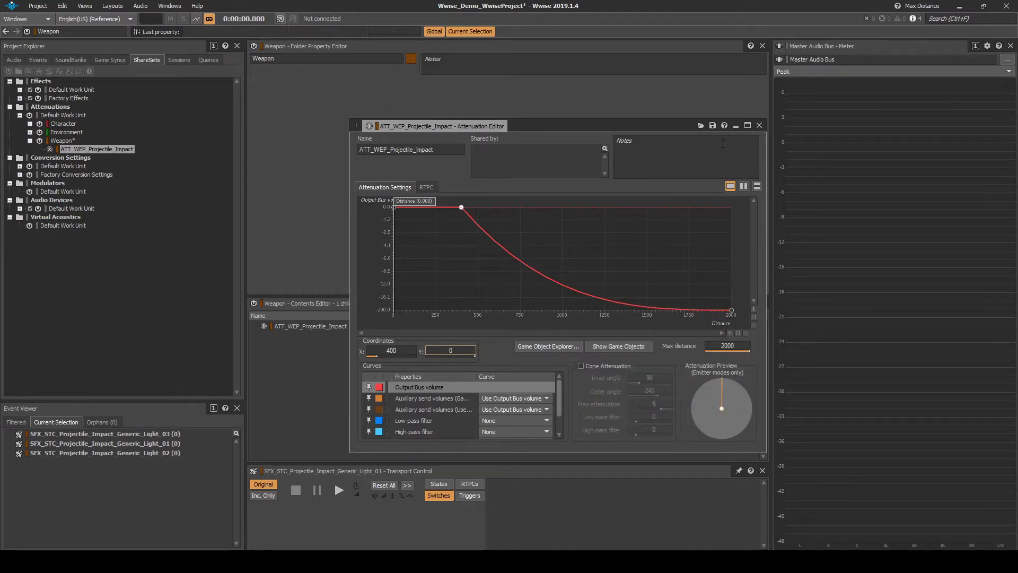
pyautogui.click(758, 126)
# - Override the parent positioning on WEP_SHG_Projectile_Impact and set its 3D Spatialization to Position
pyautogui.click(13, 60)
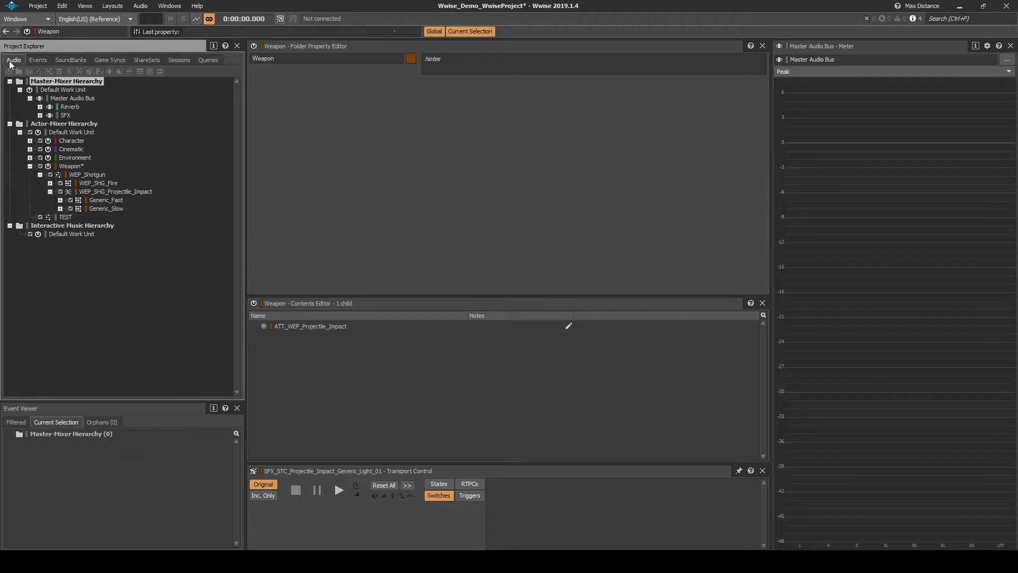
pyautogui.click(117, 194)
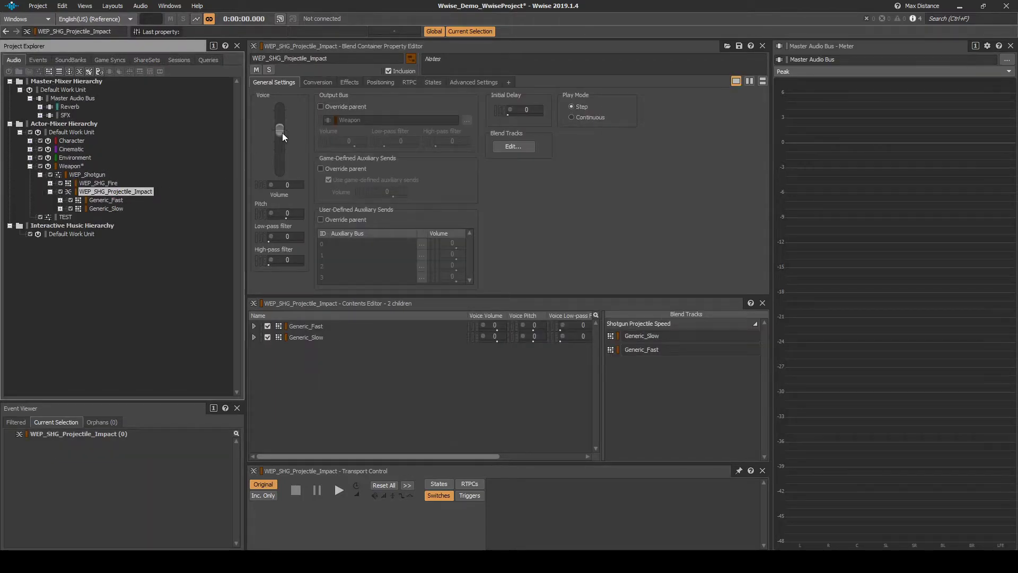
pyautogui.click(374, 83)
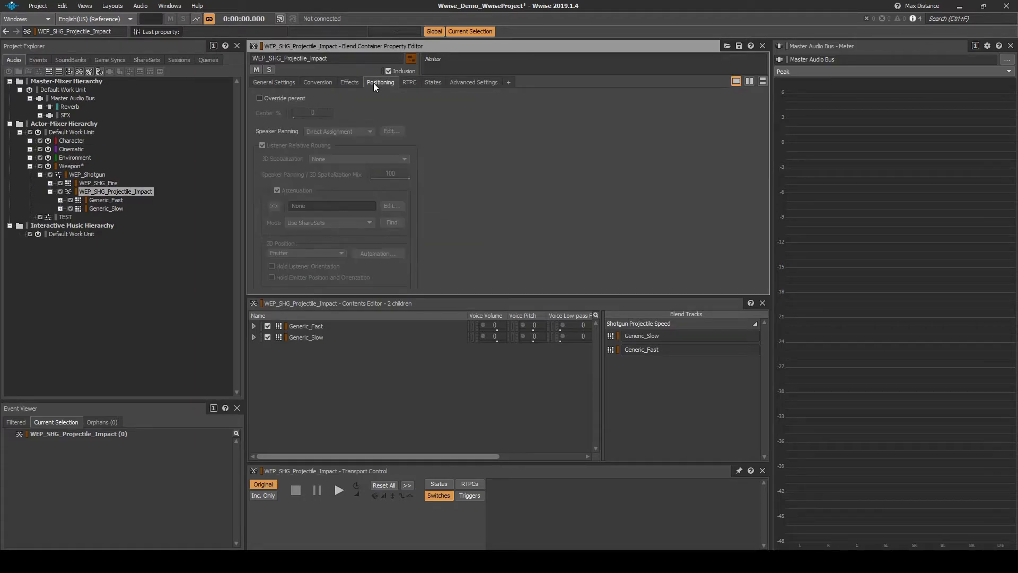
pyautogui.click(260, 98)
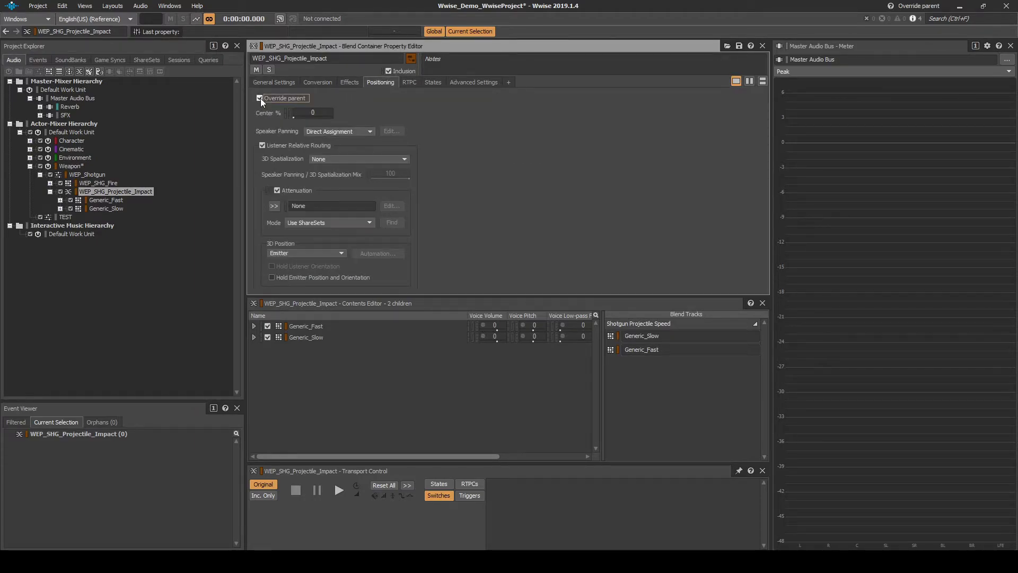
pyautogui.click(323, 159)
pyautogui.click(335, 175)
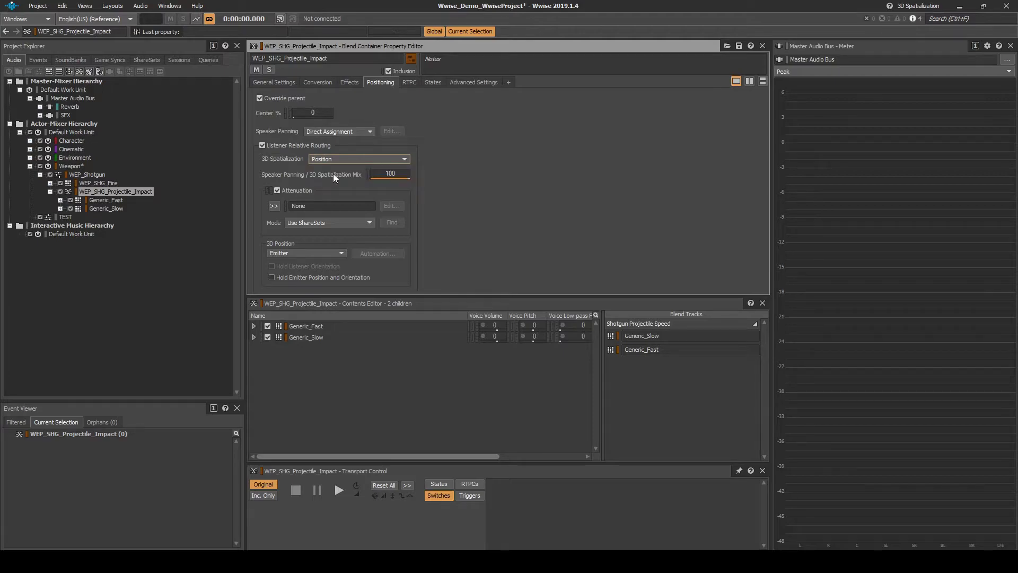
# - Assign the ATT_WEP_Projectile_Impact attenuation to the blend container and save the project
pyautogui.click(274, 206)
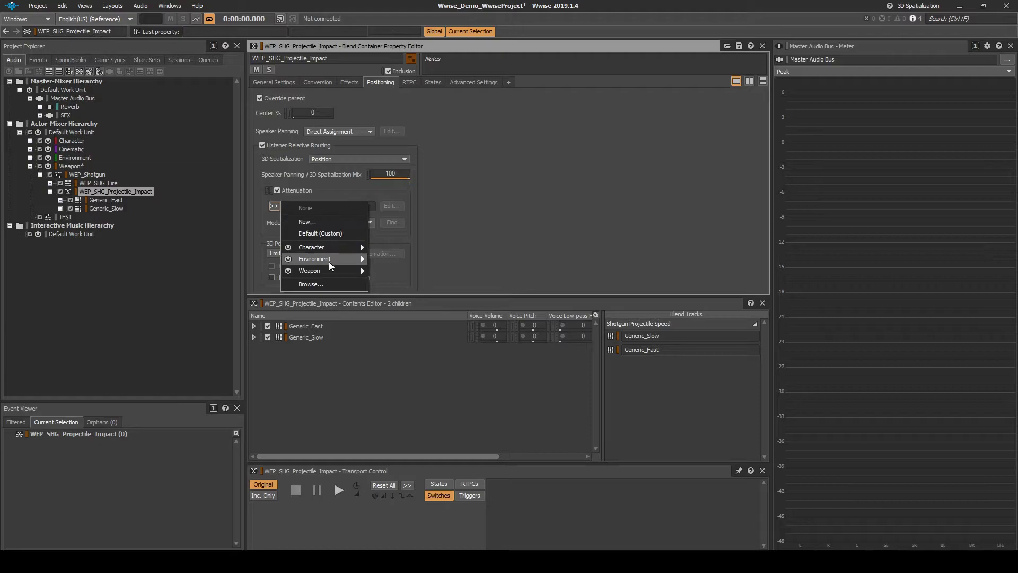
pyautogui.moveTo(331, 268)
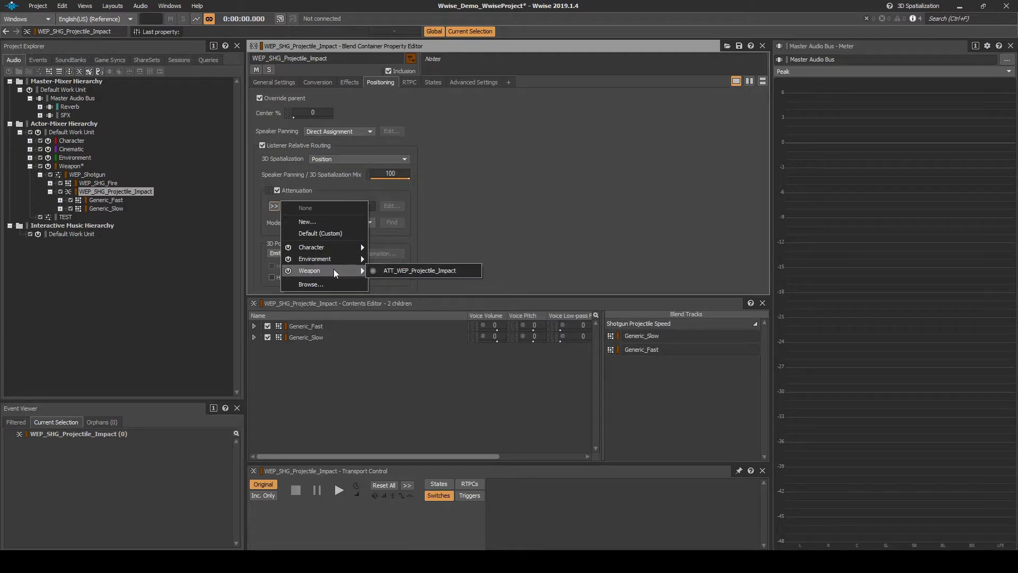
pyautogui.click(399, 272)
pyautogui.hotkey('ctrl', 's')
# - Create a Play event for WEP_SHG_Projectile_Impact and move it into the WEP_Shotgun events folder
pyautogui.rightClick(123, 190)
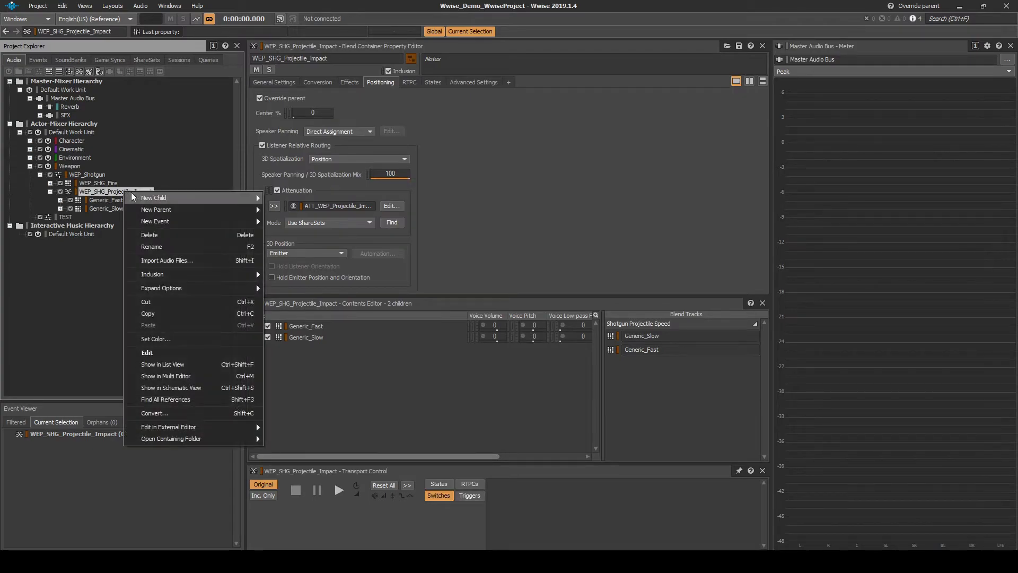
pyautogui.moveTo(154, 221)
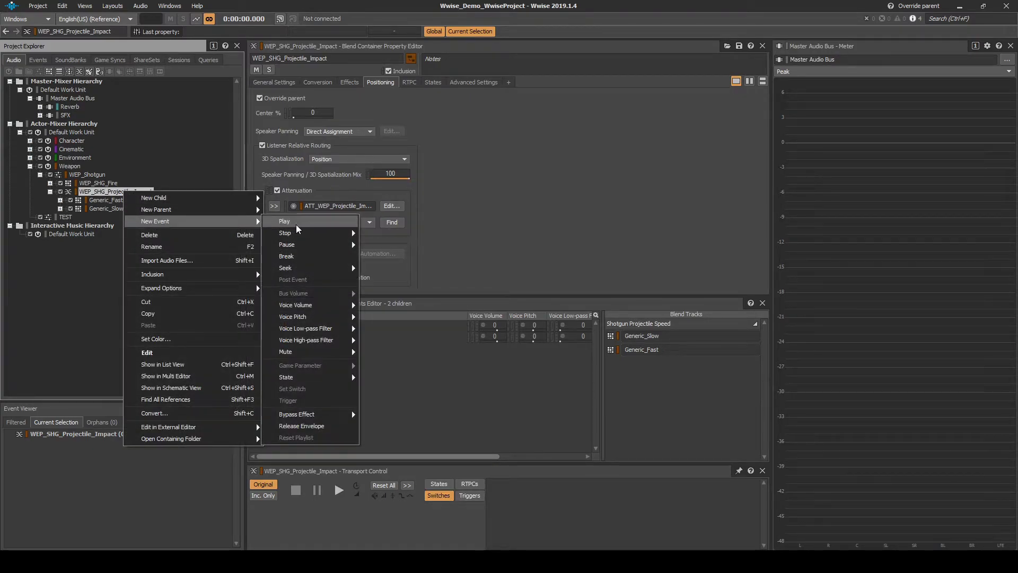
pyautogui.click(295, 226)
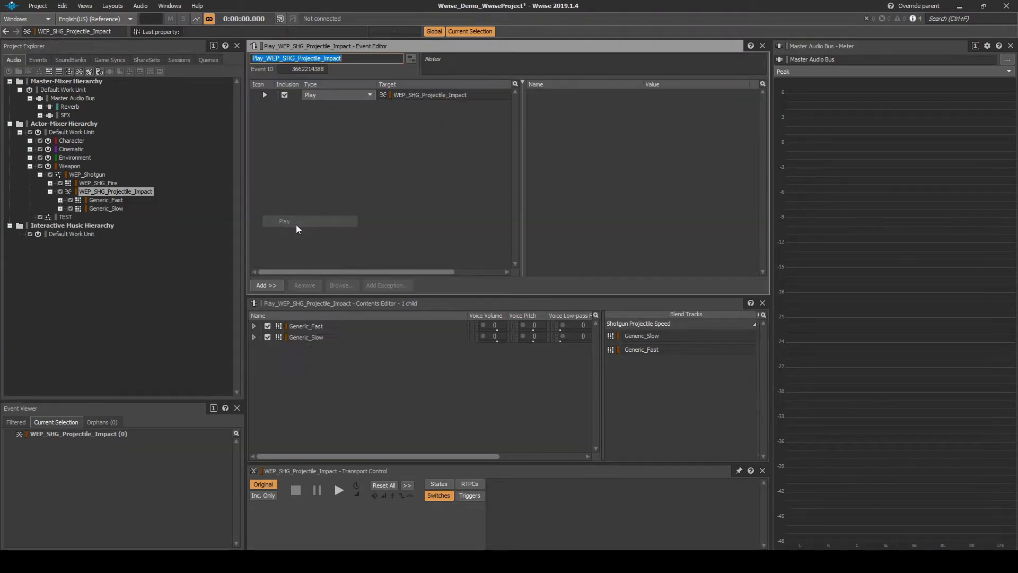
pyautogui.click(38, 60)
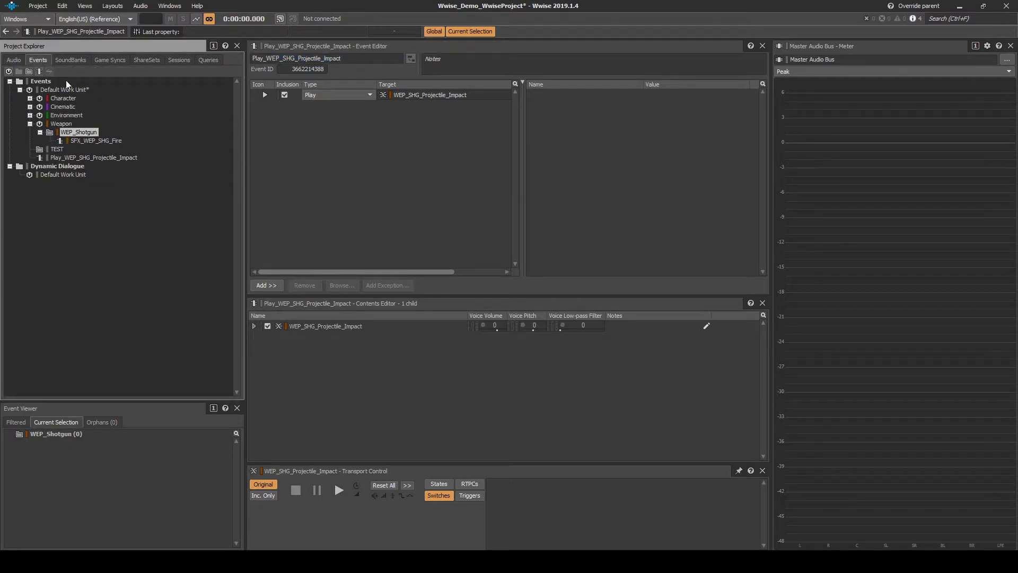
pyautogui.click(101, 158)
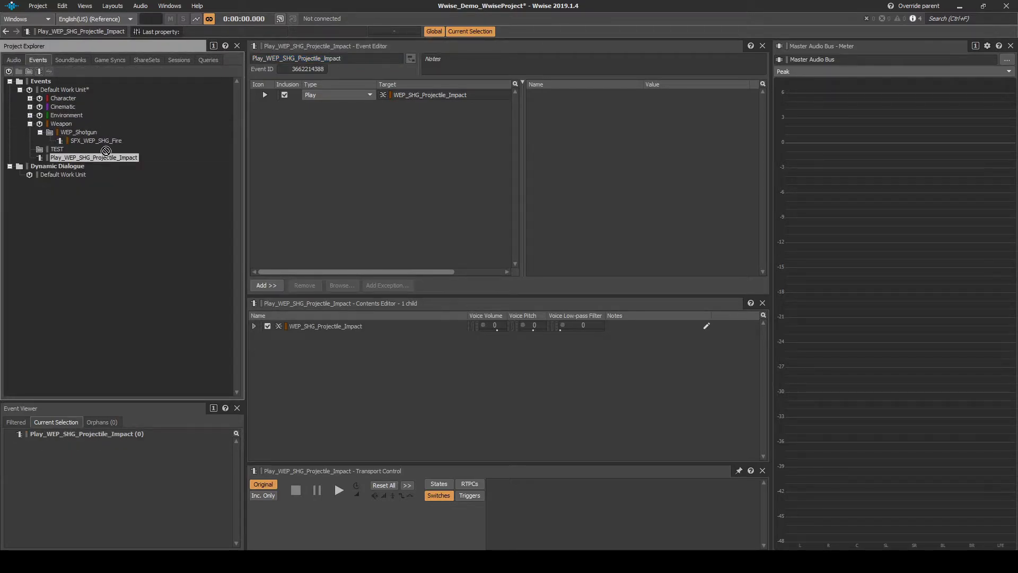
pyautogui.moveTo(90, 137); pyautogui.dragTo(92, 135)
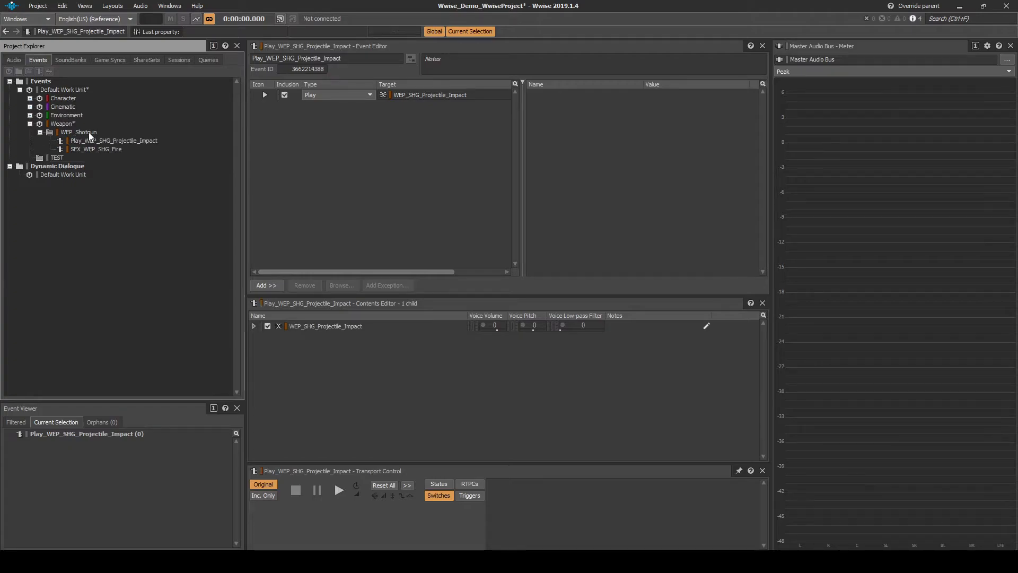
# - Rename the projectile impact Play event as SFX_WEP_SHG_Projectile_Impact and save the project
pyautogui.click(92, 139)
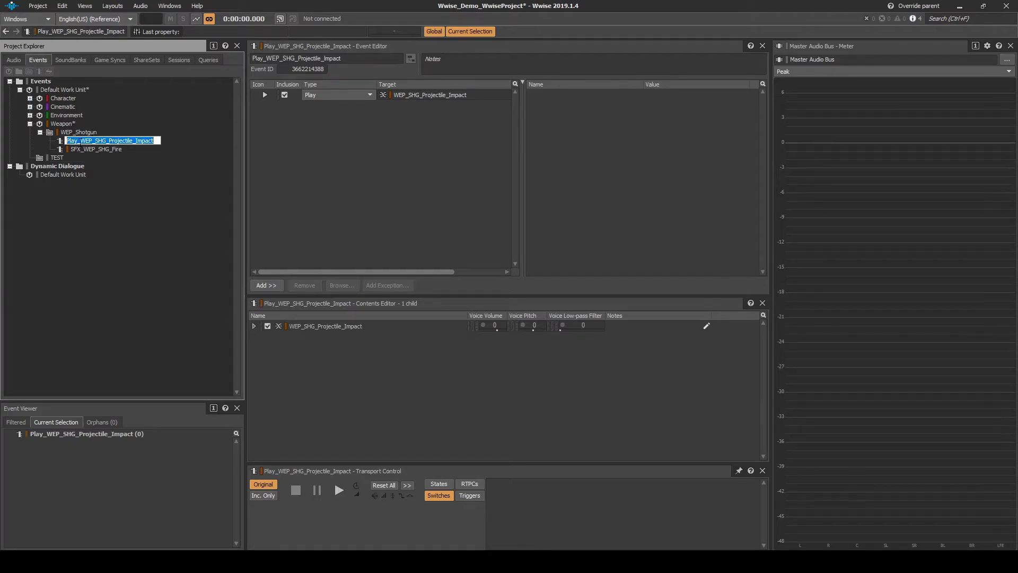
pyautogui.press('Home')
pyautogui.hotkey('shift', 'Right')
pyautogui.hotkey('shift', 'Right')
pyautogui.hotkey('shift', 'Right')
pyautogui.hotkey('shift', 'Right')
pyautogui.write('SFX')
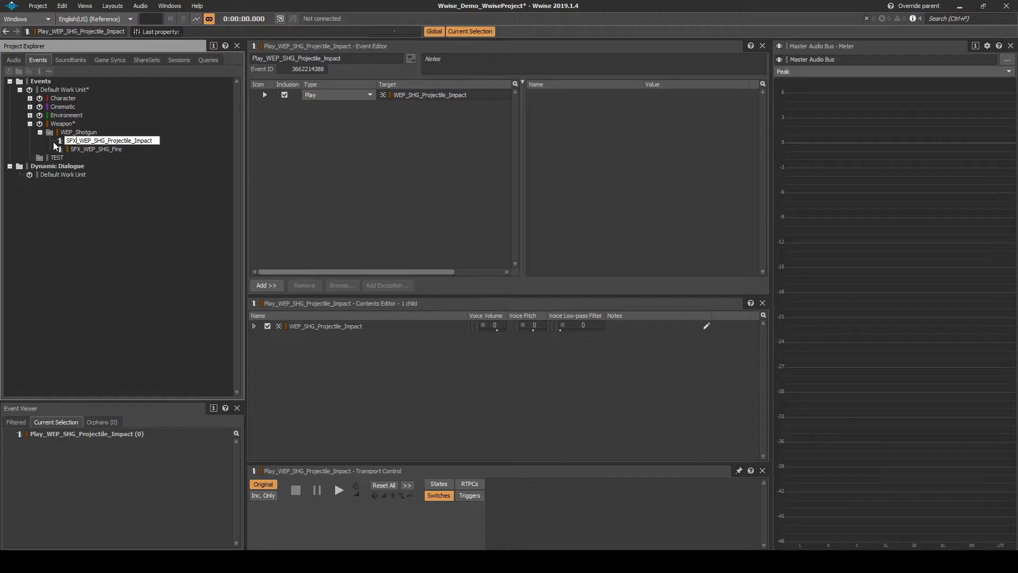
pyautogui.press('Return')
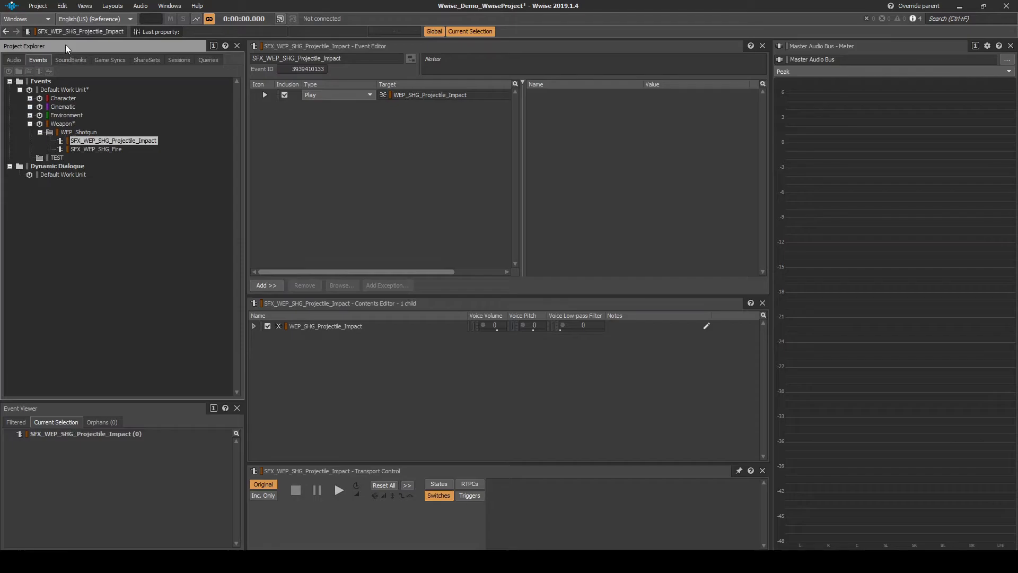
pyautogui.click(38, 6)
pyautogui.click(46, 43)
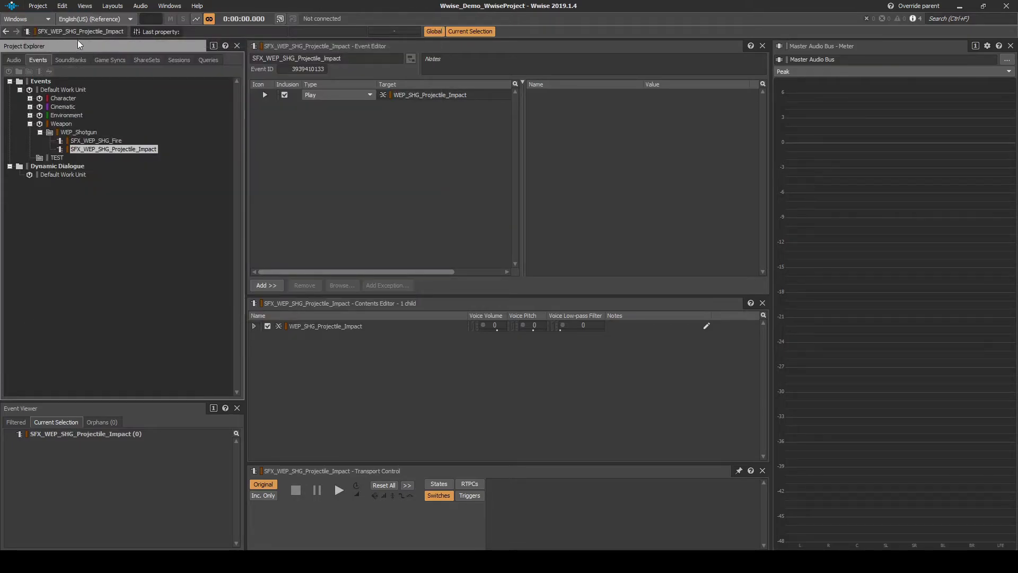
# - Switch to the SoundBank layout and generate the selected SoundBanks, including SB_Weapon with the projectile impact event
pyautogui.click(112, 6)
pyautogui.click(129, 43)
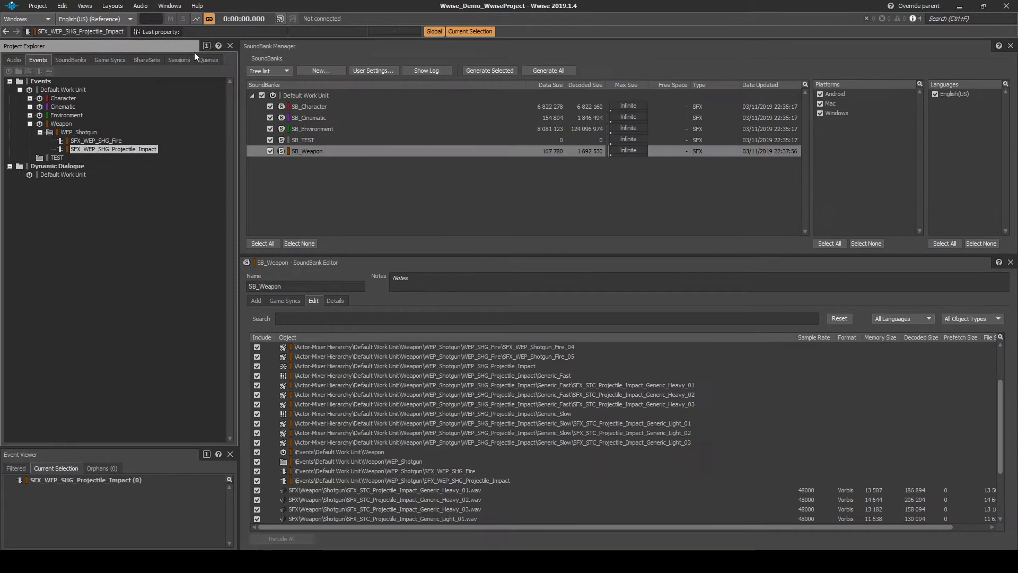
pyautogui.click(472, 72)
pyautogui.scroll(-2, 461, 386)
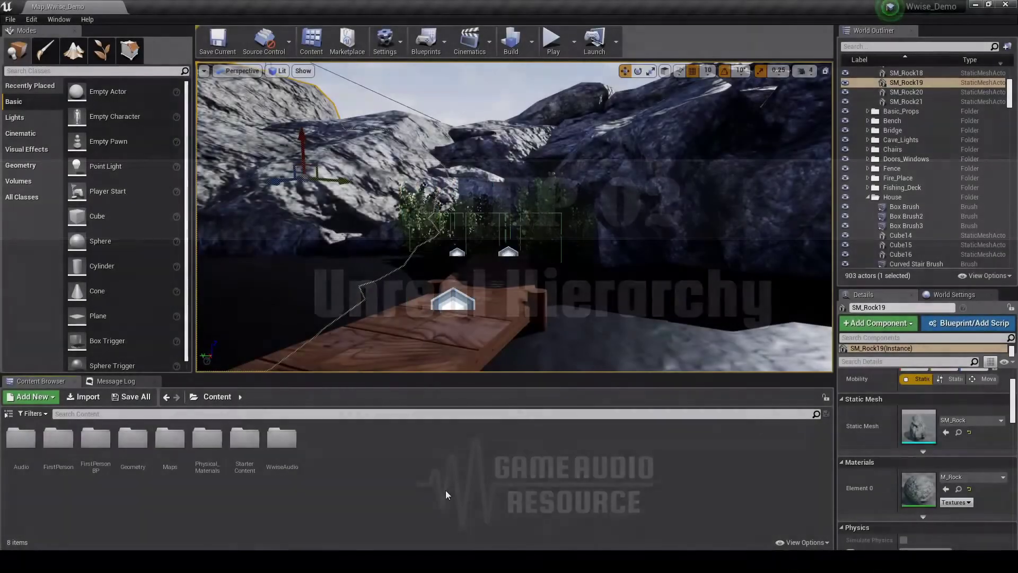
# - Switch to Unreal Editor and open the content folder Audio/Wwise_Events/SFX_Weapon/WEP_Shotgun
pyautogui.doubleClick(21, 438)
pyautogui.click(94, 453)
pyautogui.doubleClick(94, 446)
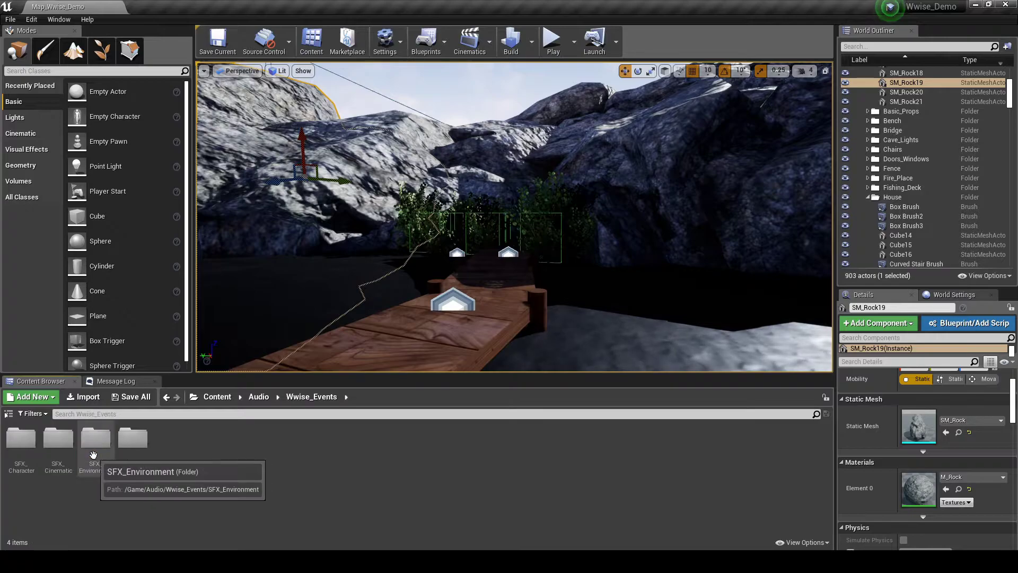
pyautogui.click(132, 443)
pyautogui.doubleClick(132, 442)
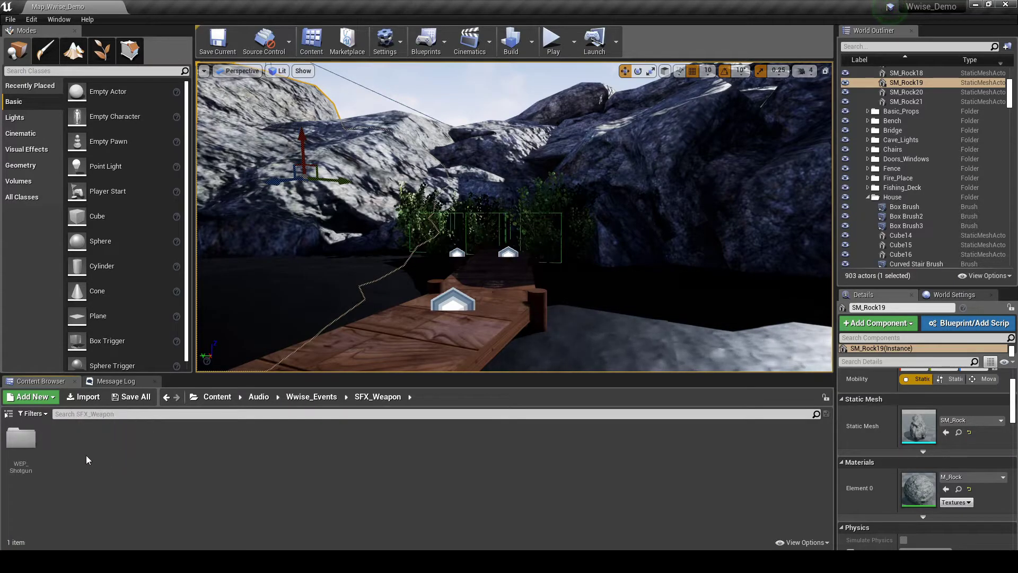
pyautogui.doubleClick(21, 438)
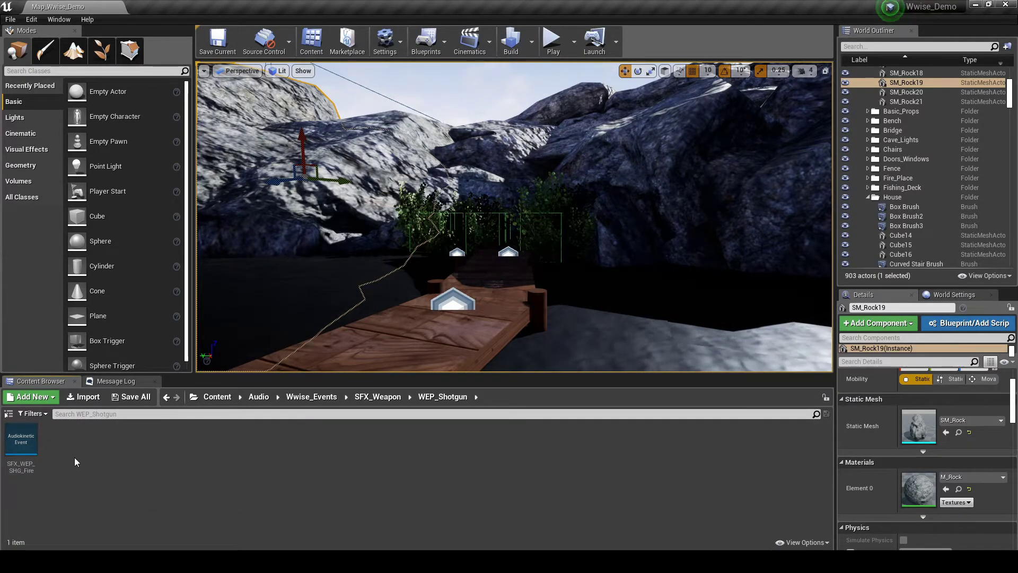
# - Open the Wwise Picker and add the SFX_WEP_SHG_Projectile_Impact event from Weapon/WEP_Shotgun to the open content folder
pyautogui.click(58, 19)
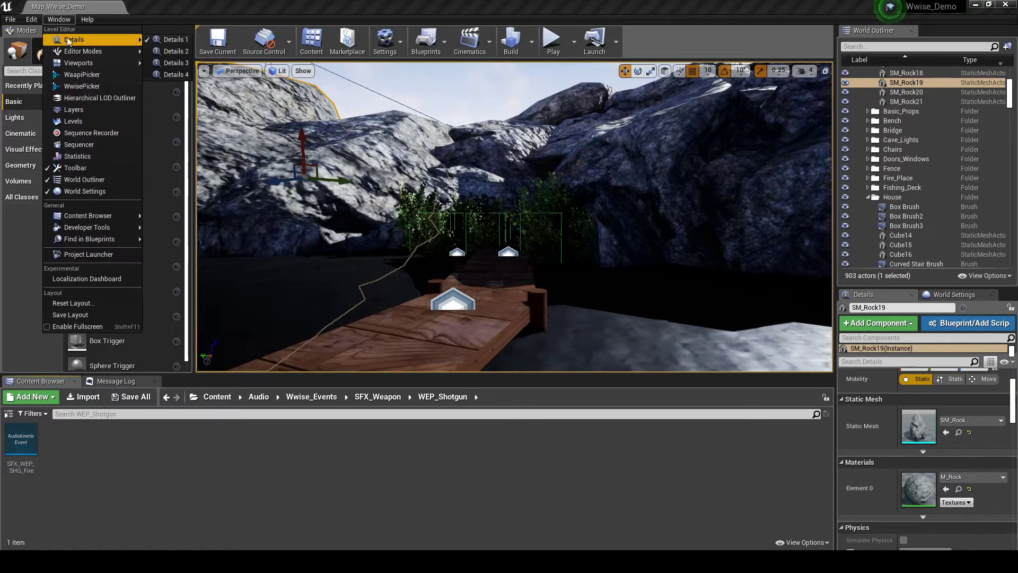
pyautogui.click(95, 84)
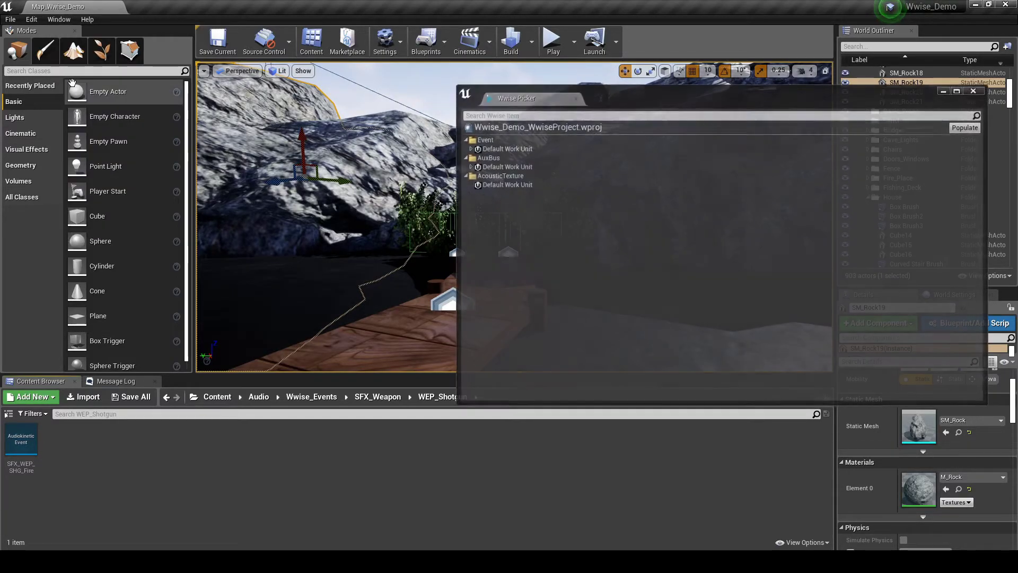
pyautogui.click(469, 148)
pyautogui.click(475, 185)
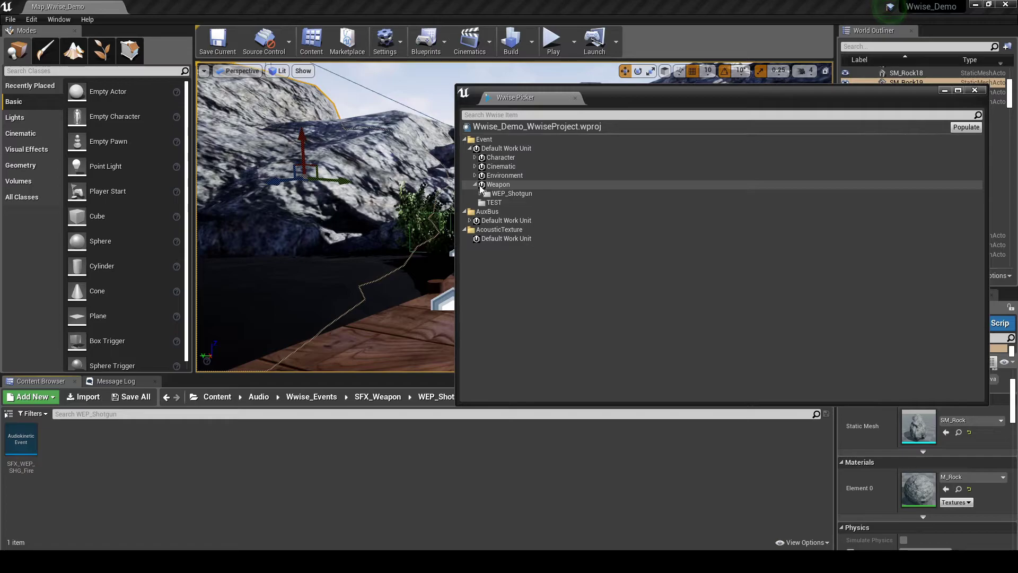
pyautogui.click(480, 194)
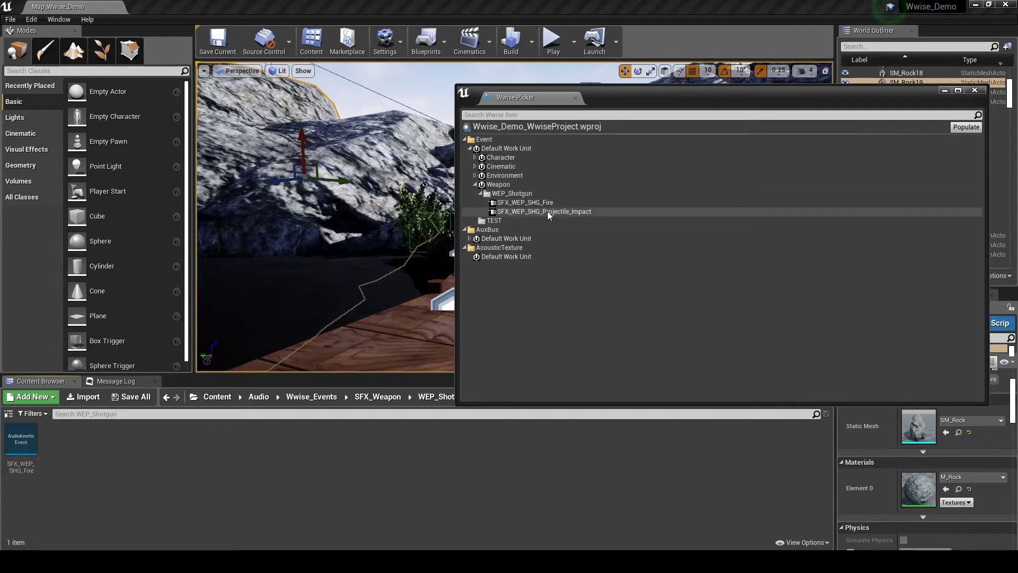
pyautogui.moveTo(547, 211); pyautogui.dragTo(164, 450)
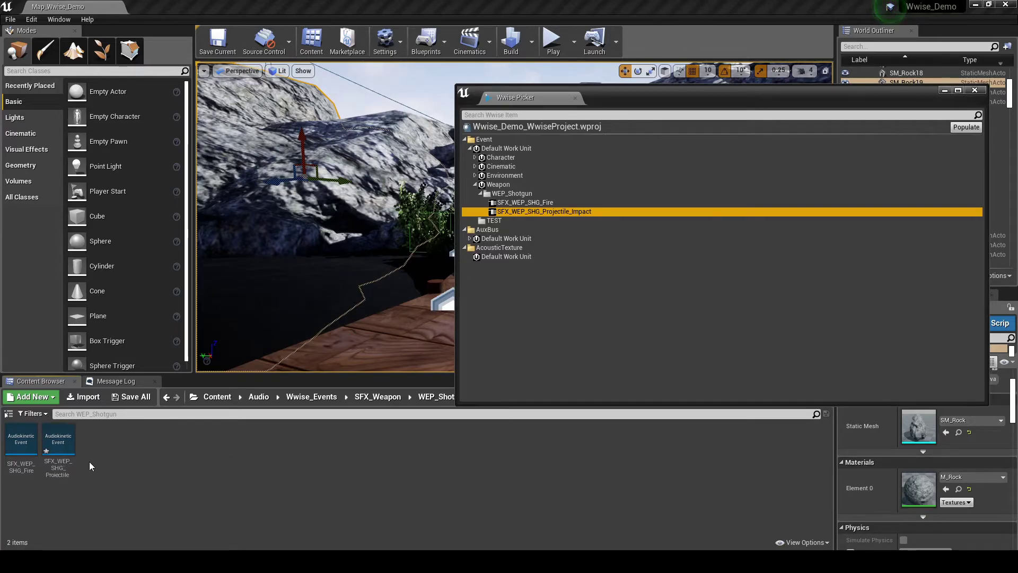
# - Set the Required Bank of the SFX_WEP_SHG_Projectile_Impact event asset to SB_Weapon and save the asset
pyautogui.doubleClick(63, 460)
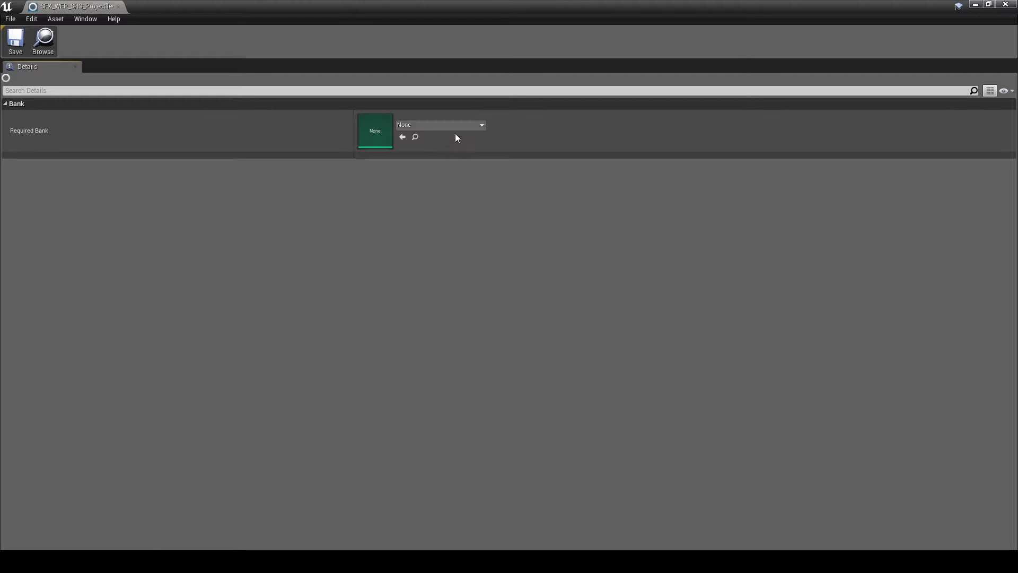
pyautogui.click(458, 125)
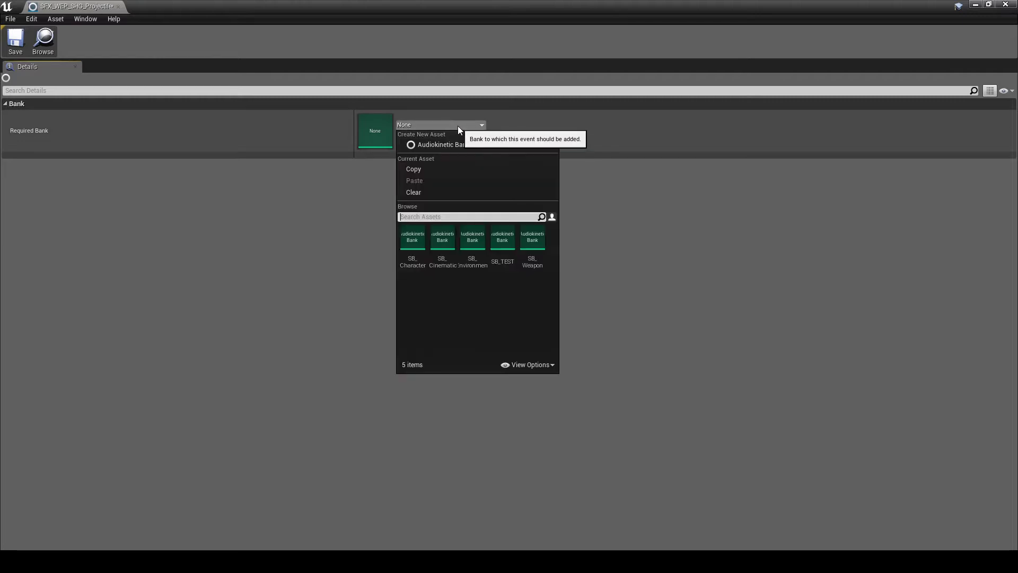
pyautogui.click(528, 245)
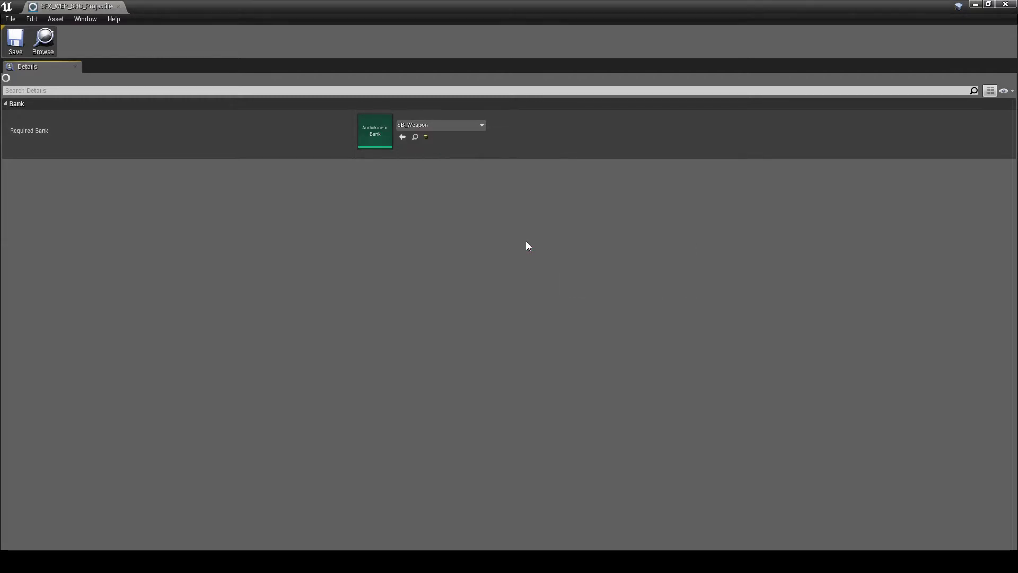
pyautogui.click(16, 41)
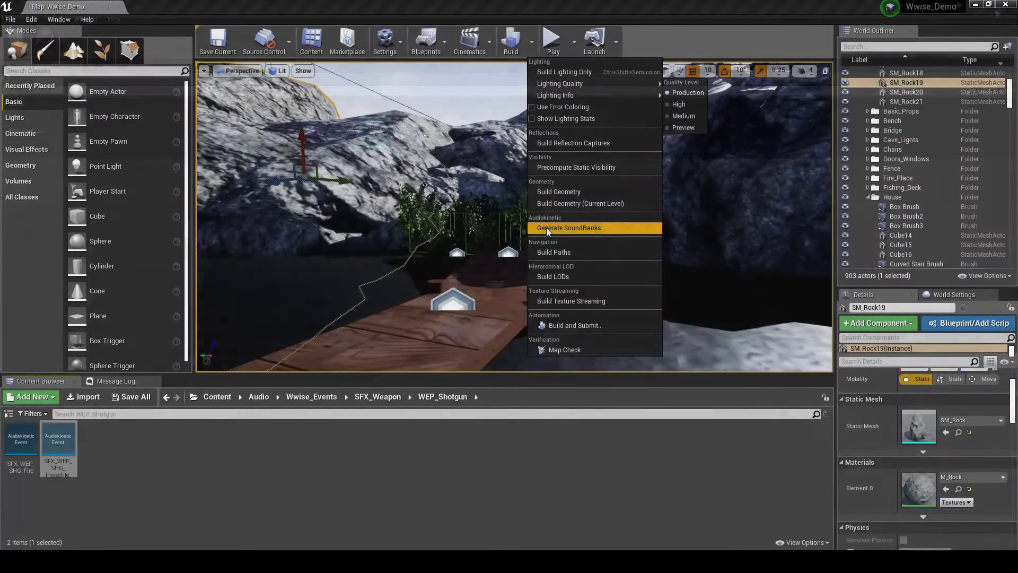
# - Generate the SoundBanks from Unreal and import the detected source content changes
pyautogui.click(546, 228)
pyautogui.click(645, 358)
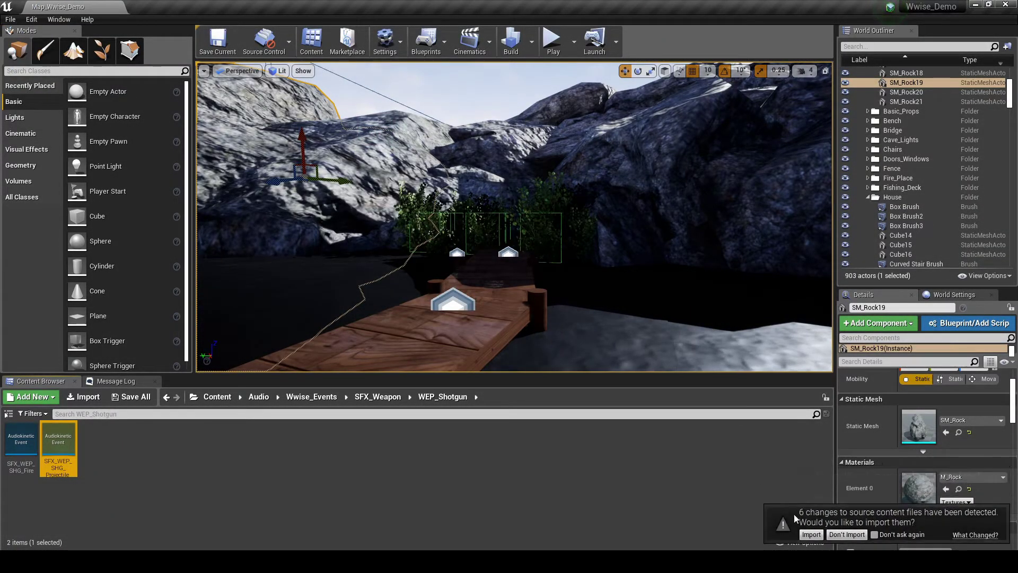
pyautogui.click(809, 533)
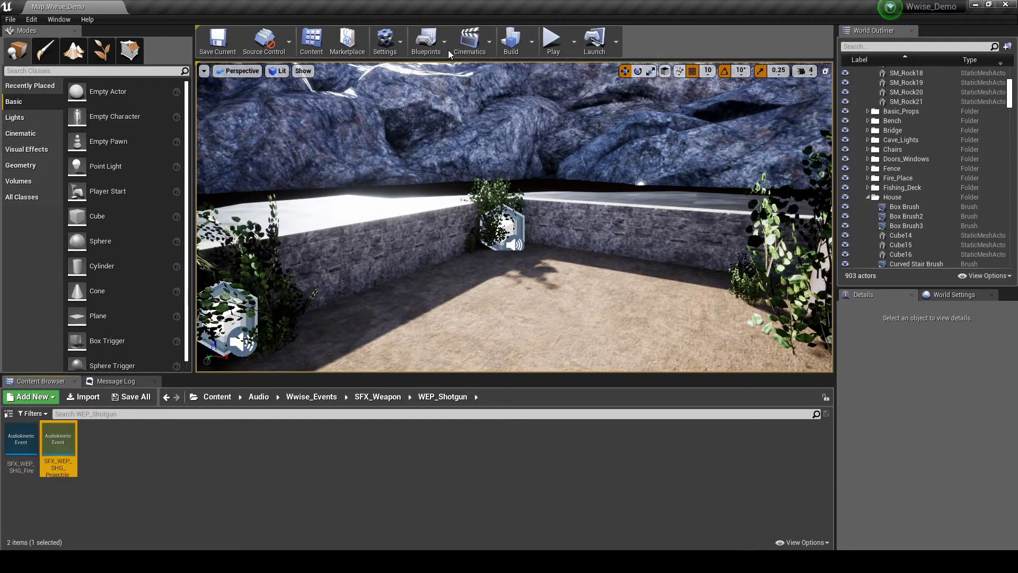
# - Open the FirstPersonProjectile Blueprint class for editing
pyautogui.click(447, 47)
pyautogui.moveTo(448, 109)
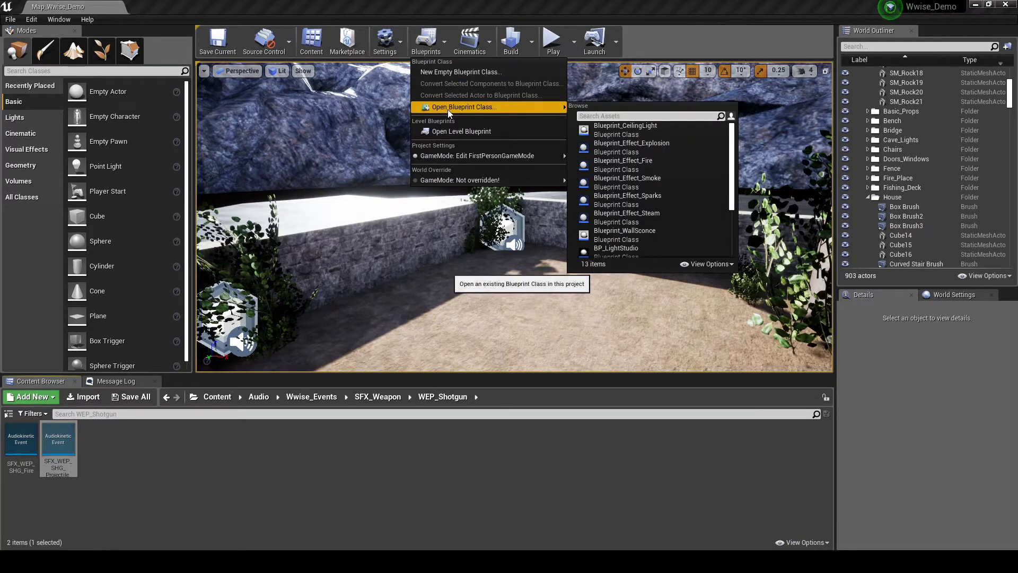
pyautogui.scroll(-4, 620, 172)
pyautogui.click(624, 244)
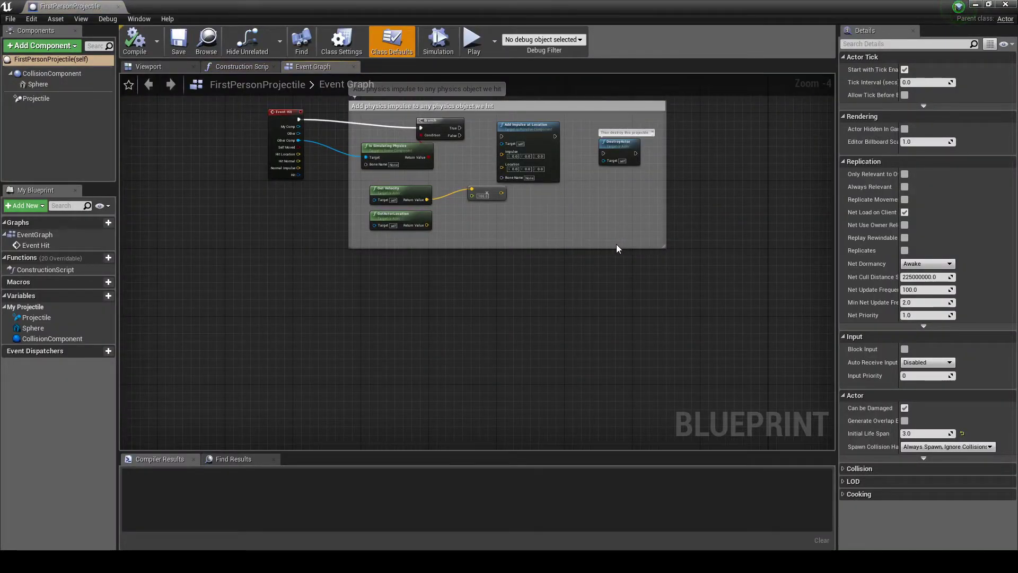
# - Add an OnComponentHit event for the projectile's CollisionComponent to the Event Graph
pyautogui.rightClick(64, 73)
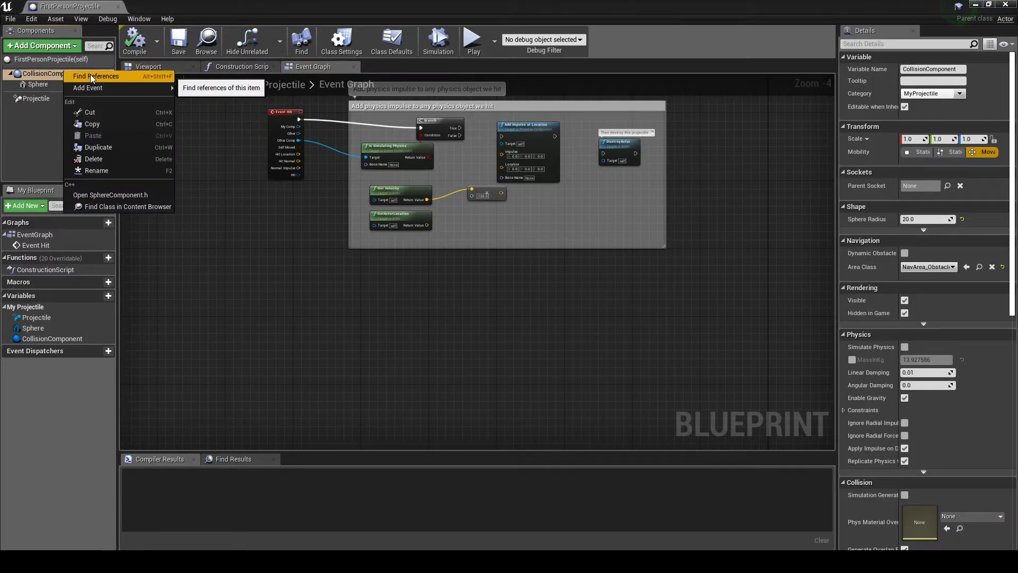
pyautogui.moveTo(91, 87)
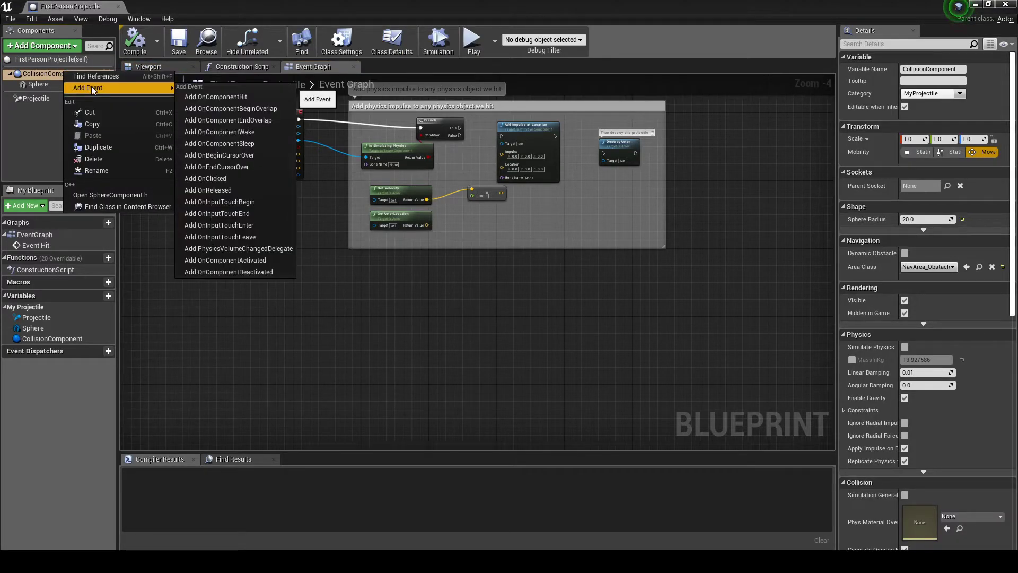
pyautogui.click(211, 96)
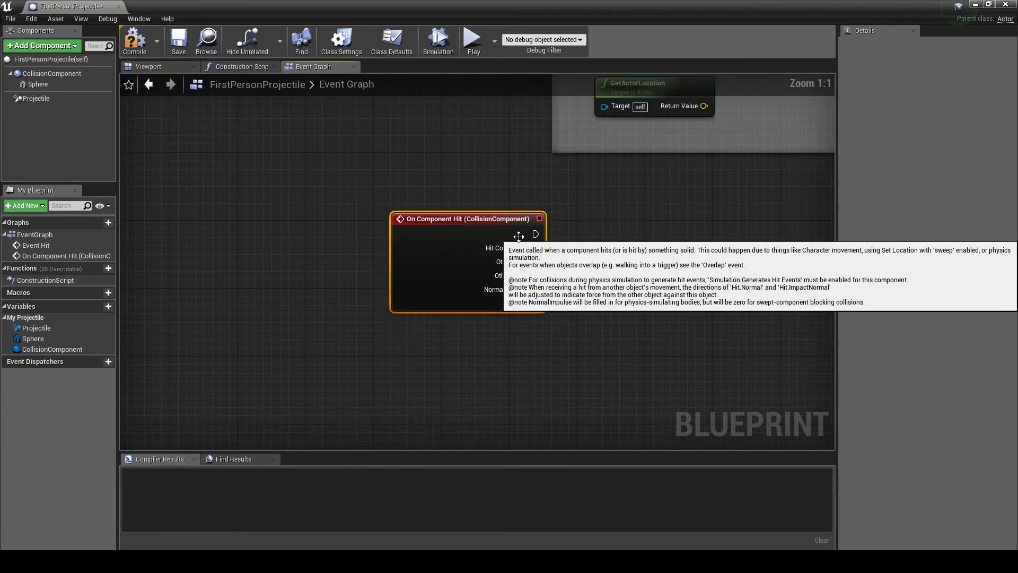
pyautogui.scroll(-3, 318, 218)
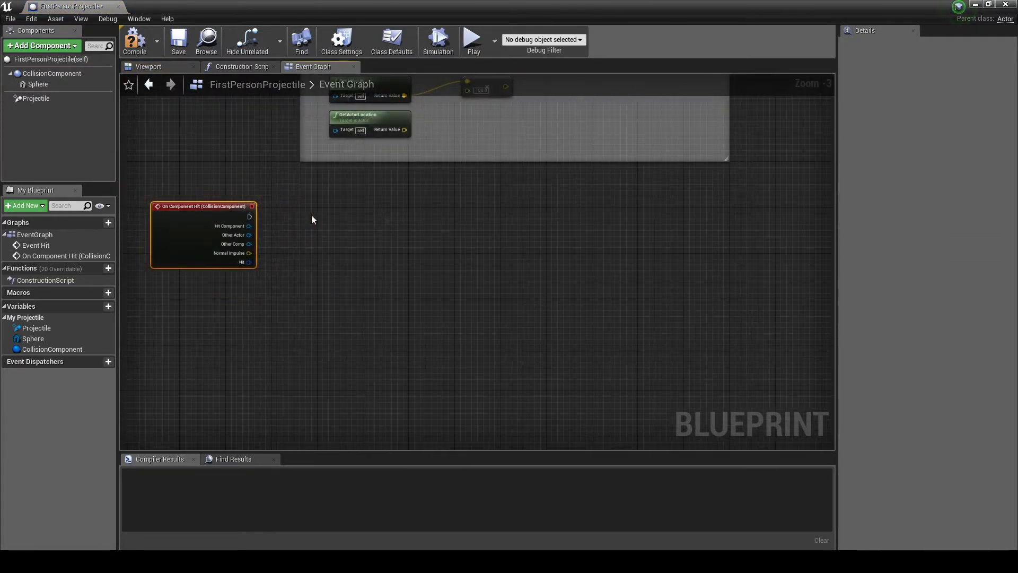
# - Add a Branch node and place it beside the On Component Hit event
pyautogui.rightClick(312, 216)
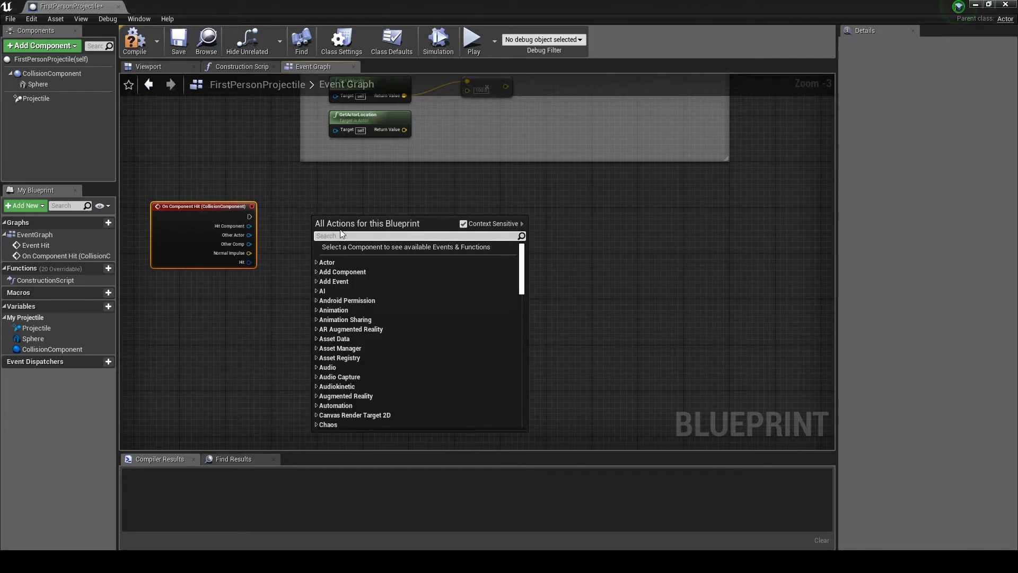
pyautogui.write('branch')
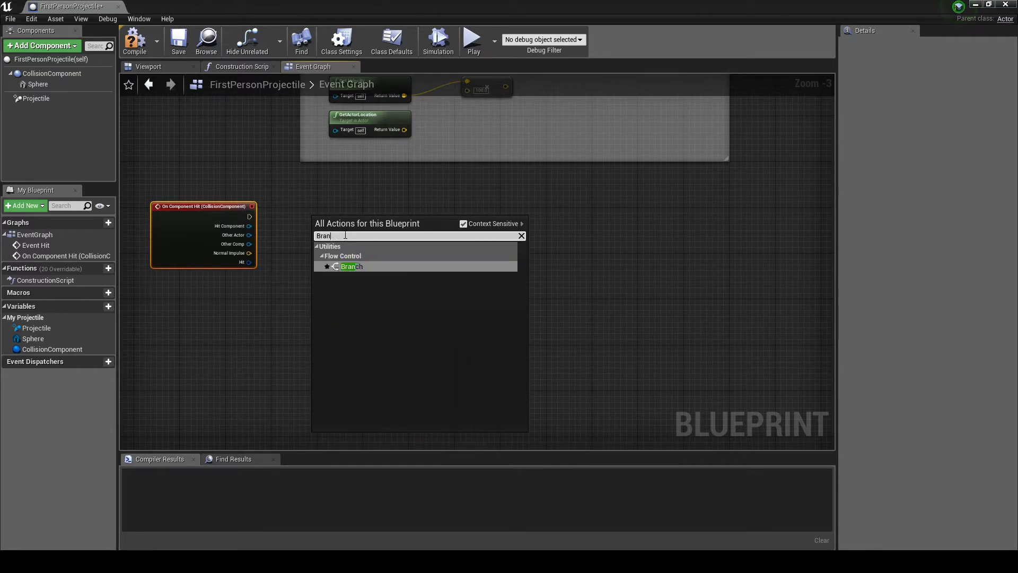
pyautogui.press('Return')
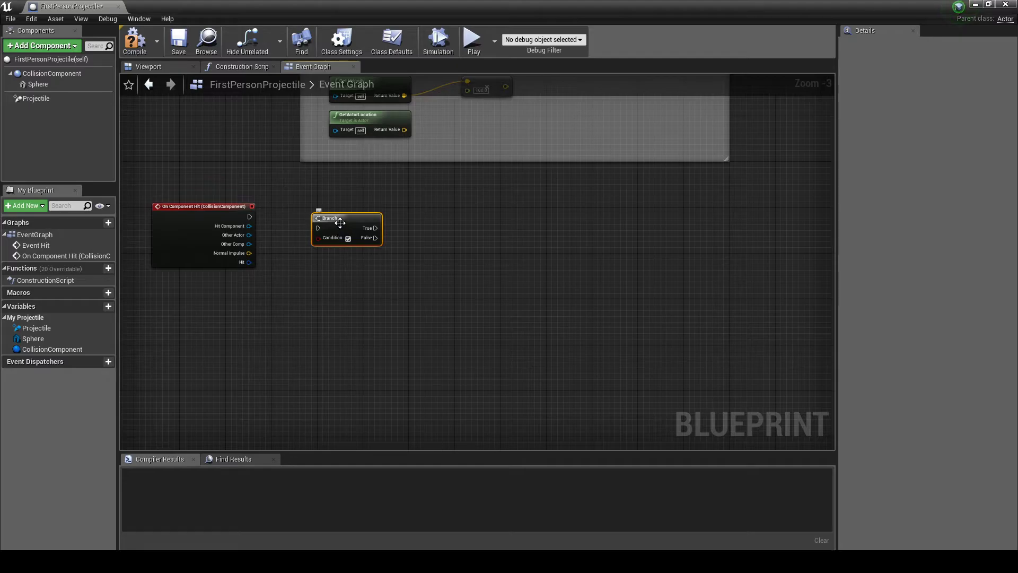
pyautogui.moveTo(335, 217); pyautogui.dragTo(330, 212)
# - Add a Get Velocity node and a VectorLength node near the Branch in the Event Graph
pyautogui.rightClick(409, 218)
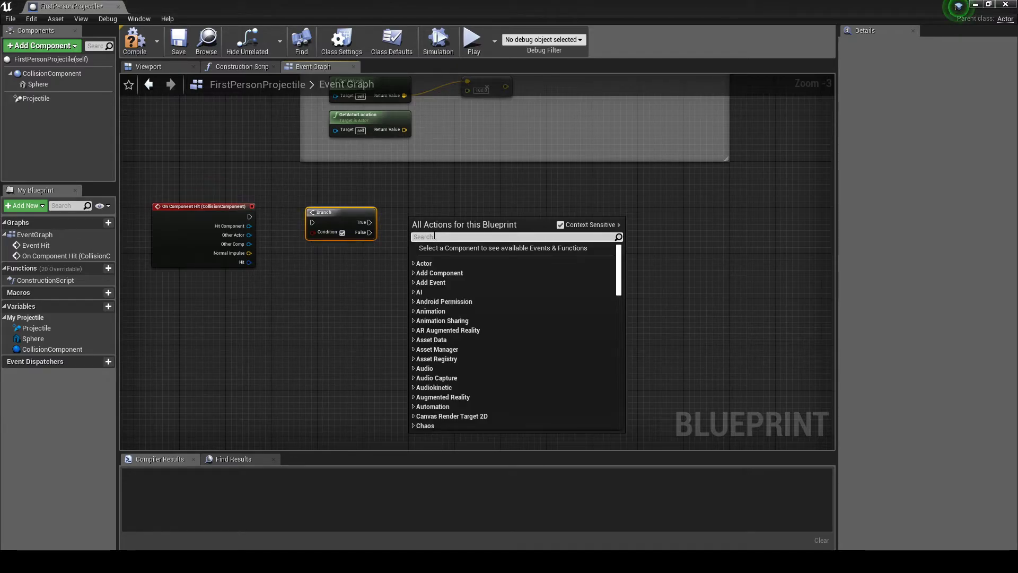
pyautogui.write('get veloci')
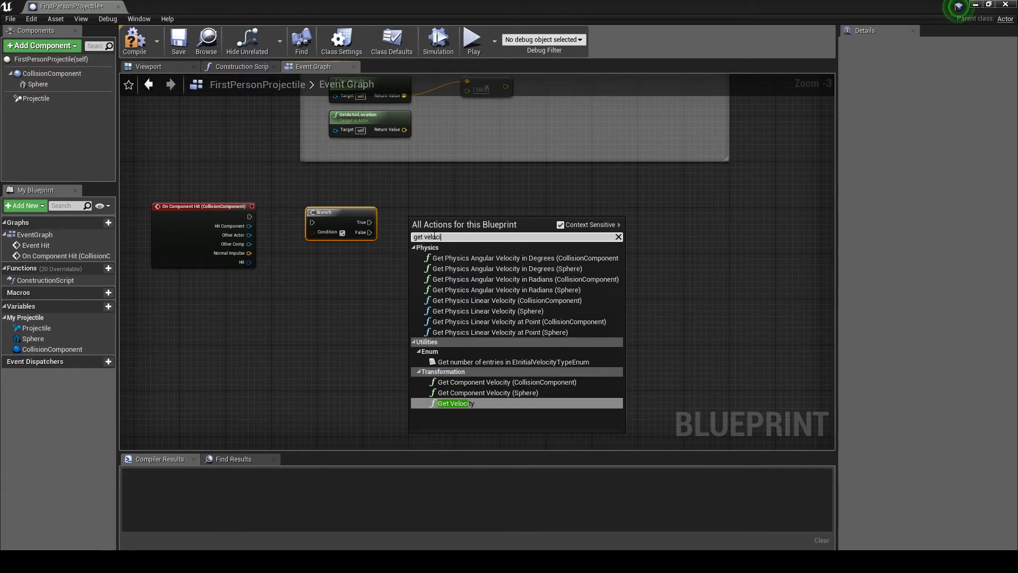
pyautogui.click(460, 403)
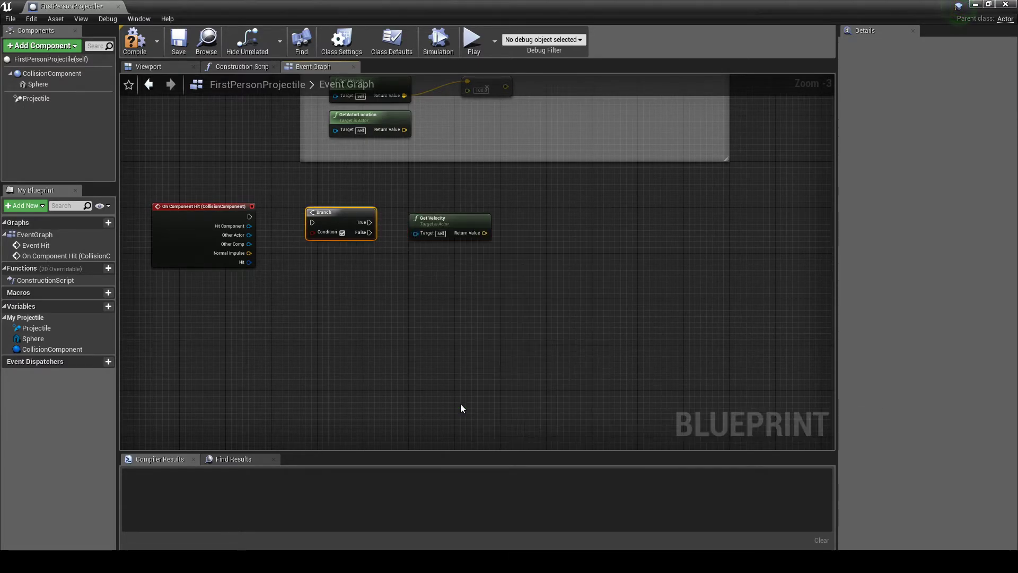
pyautogui.rightClick(448, 253)
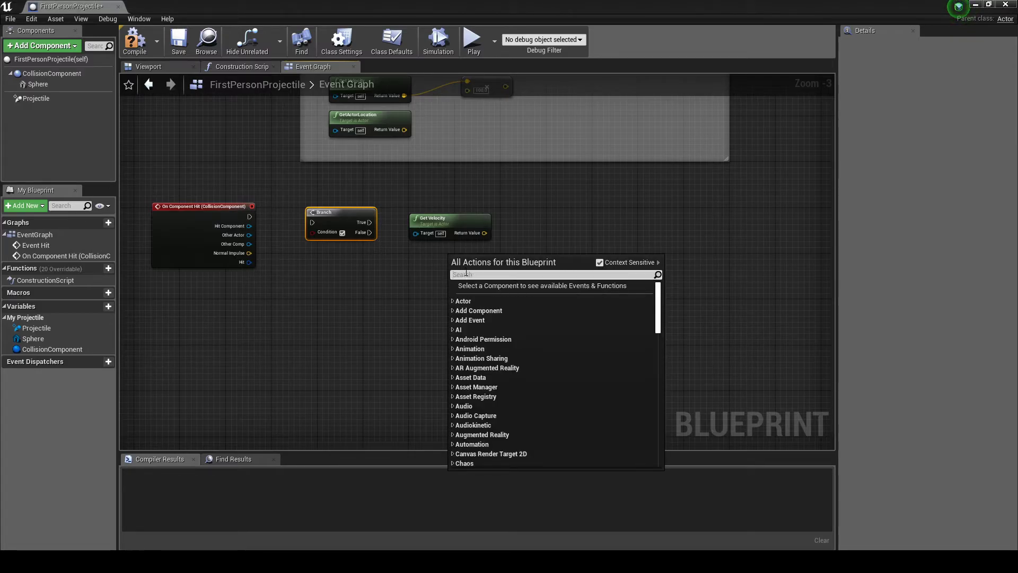
pyautogui.write('vectorl')
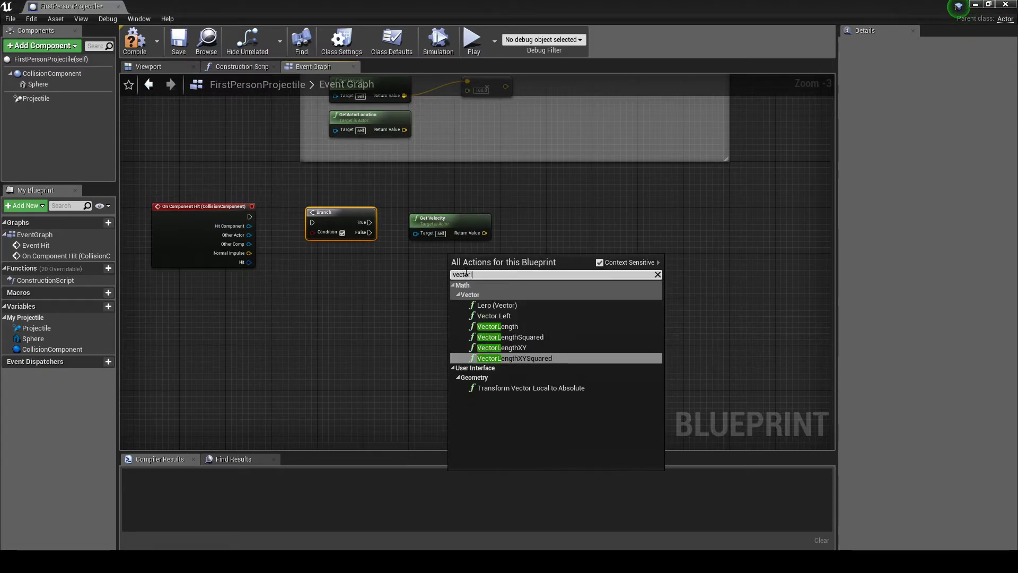
pyautogui.write('ength')
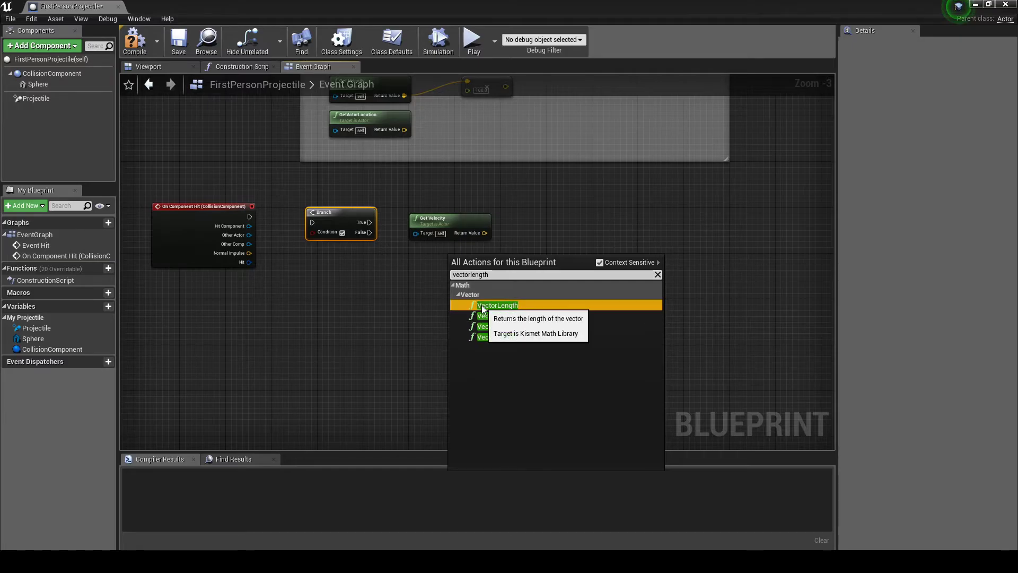
pyautogui.click(483, 306)
# - Add a float > float comparison node below the VectorLength node
pyautogui.rightClick(491, 317)
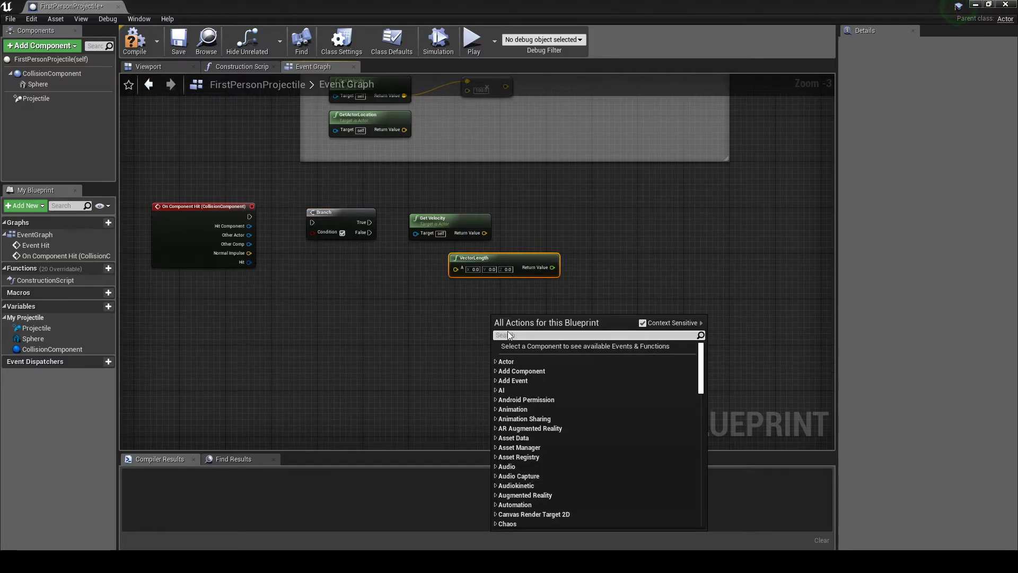
pyautogui.write('Fl')
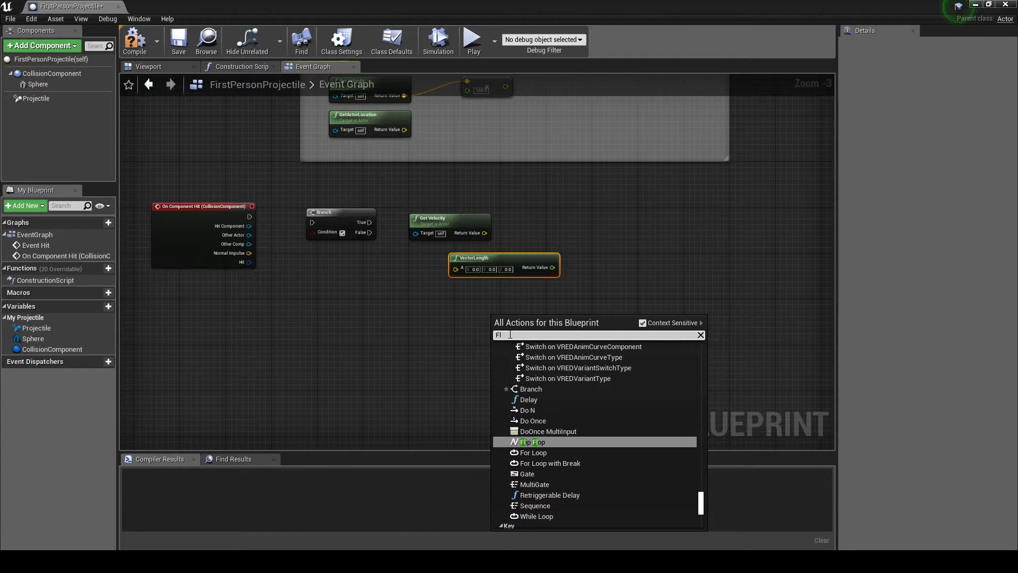
pyautogui.write('oat > Float')
pyautogui.click(532, 366)
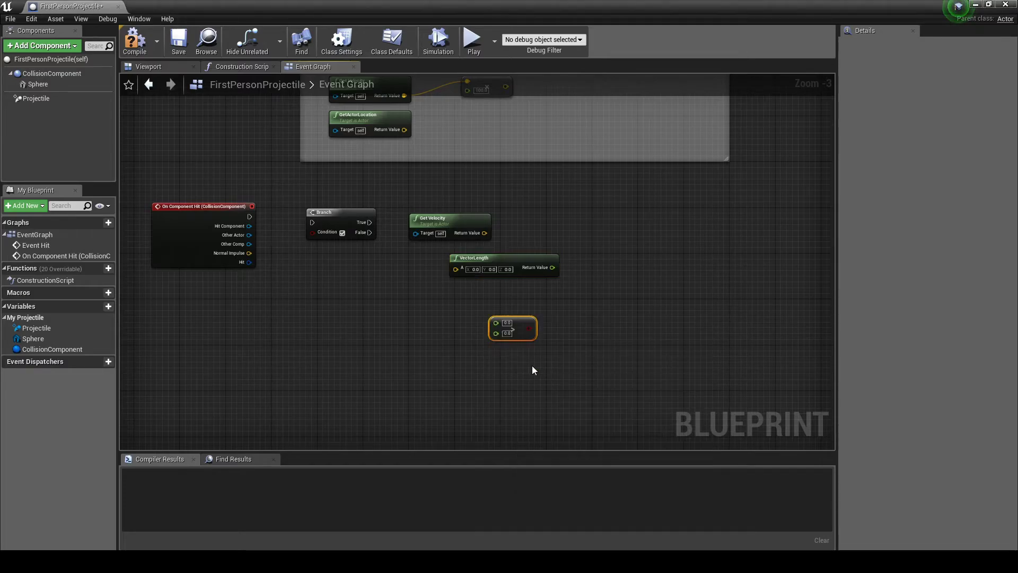
# - Rearrange the nodes so Get Velocity and VectorLength sit before the Branch, with the float comparison directly below the Branch
pyautogui.hotkey('ctrl', 'z')
pyautogui.hotkey('ctrl', 'z')
pyautogui.hotkey('ctrl', 'z')
pyautogui.hotkey('ctrl', 'z')
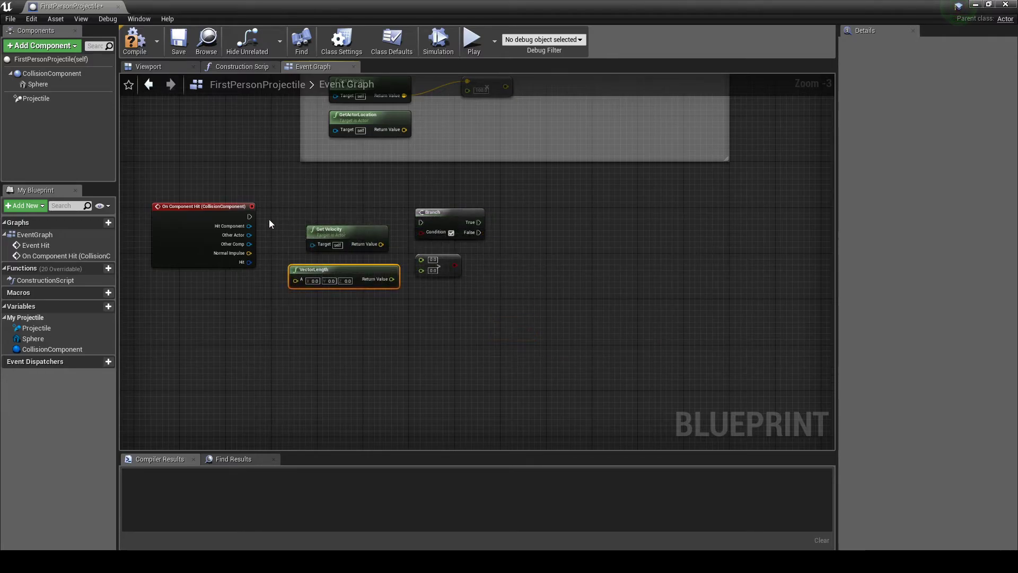
# - Wire On Component Hit into the Branch and feed Get Velocity through VectorLength and the greater-than 200 comparison into its Condition
pyautogui.moveTo(253, 217); pyautogui.dragTo(420, 221)
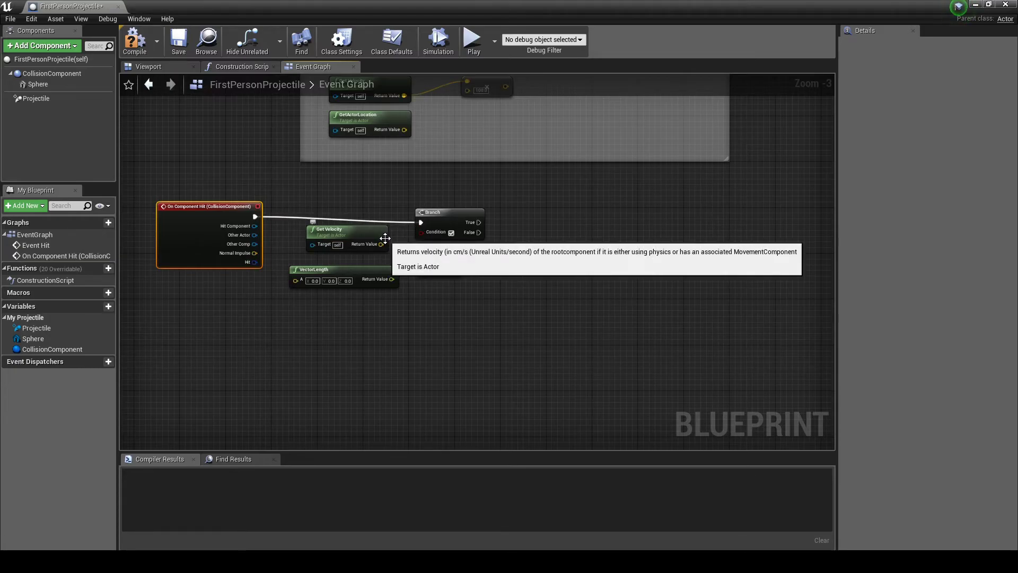
pyautogui.moveTo(382, 243); pyautogui.dragTo(421, 260)
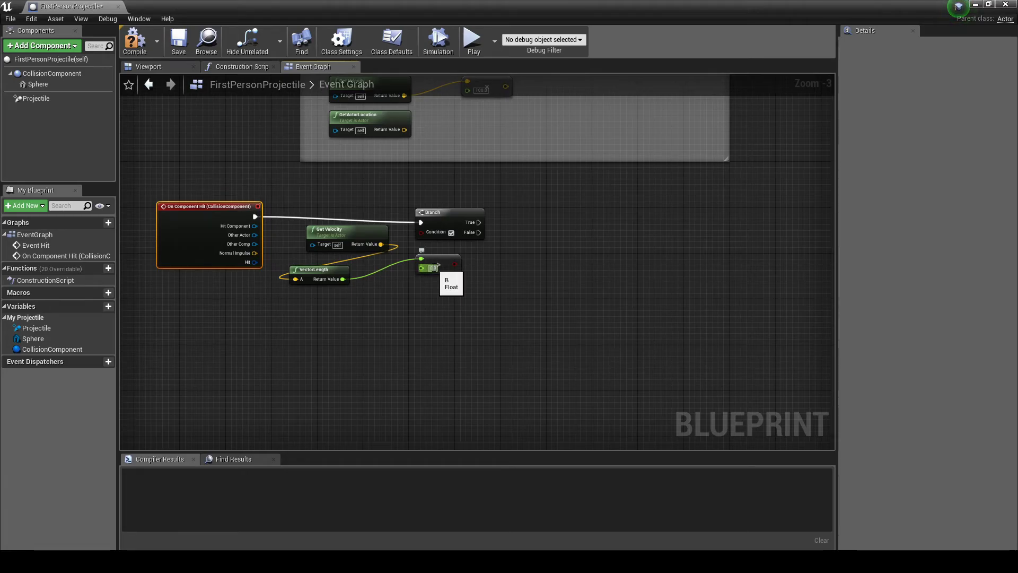
pyautogui.write('200')
pyautogui.click(436, 293)
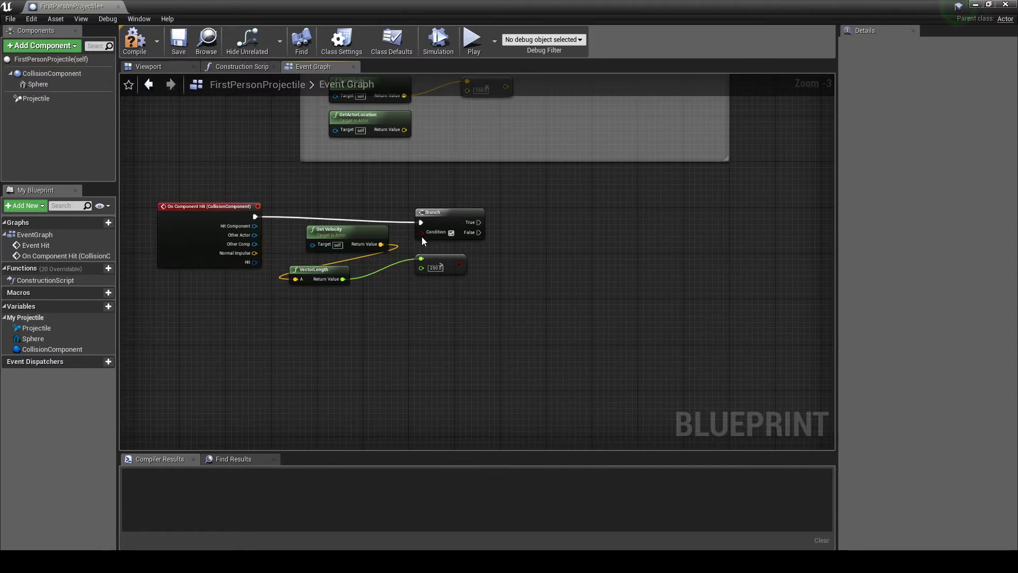
pyautogui.moveTo(463, 265); pyautogui.dragTo(419, 233)
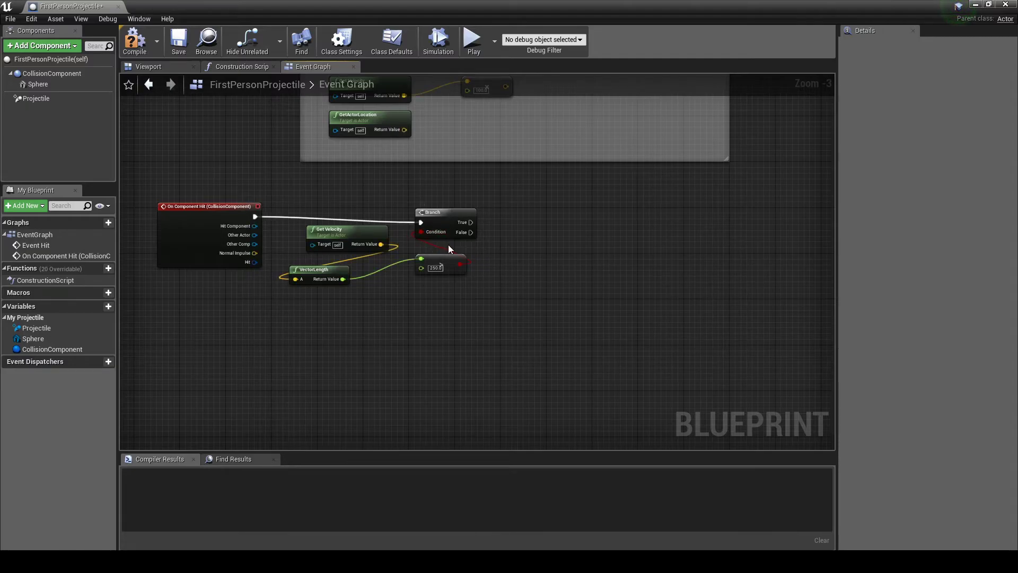
# - Add a Set RTPCValue node beside the Branch and set its RTPC name to GP_Projectile_Speed
pyautogui.rightClick(527, 213)
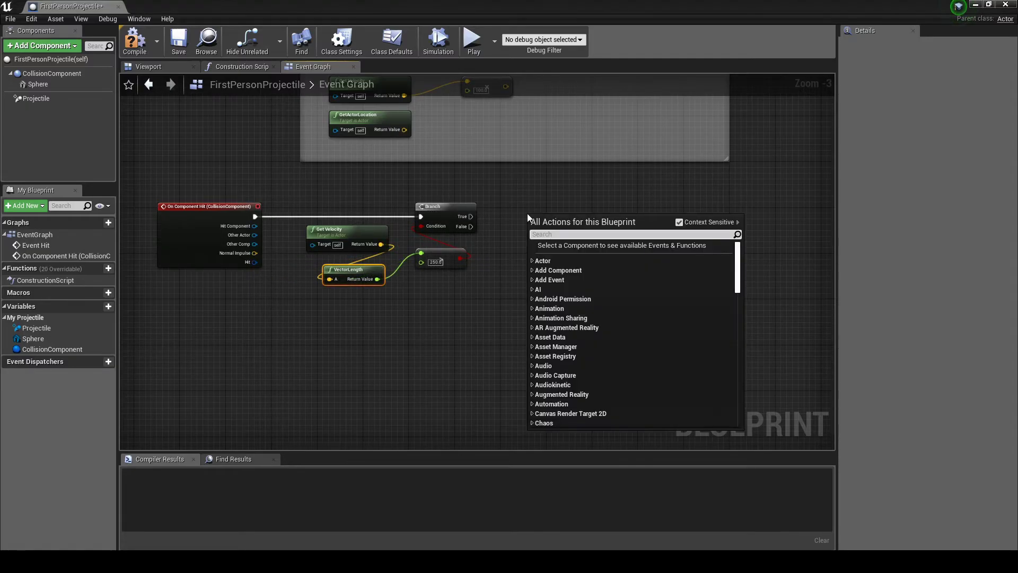
pyautogui.write('set RTPC')
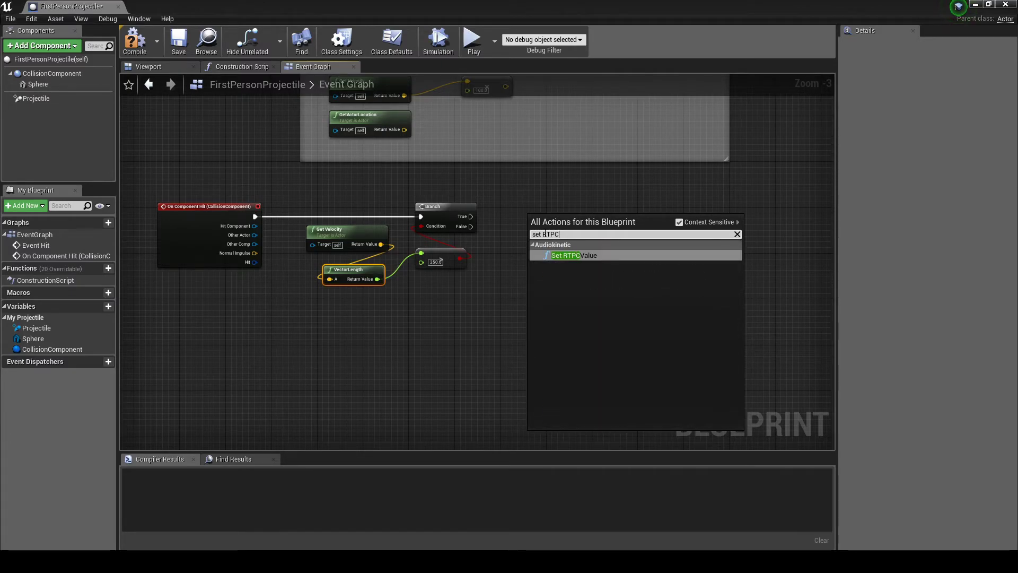
pyautogui.click(560, 255)
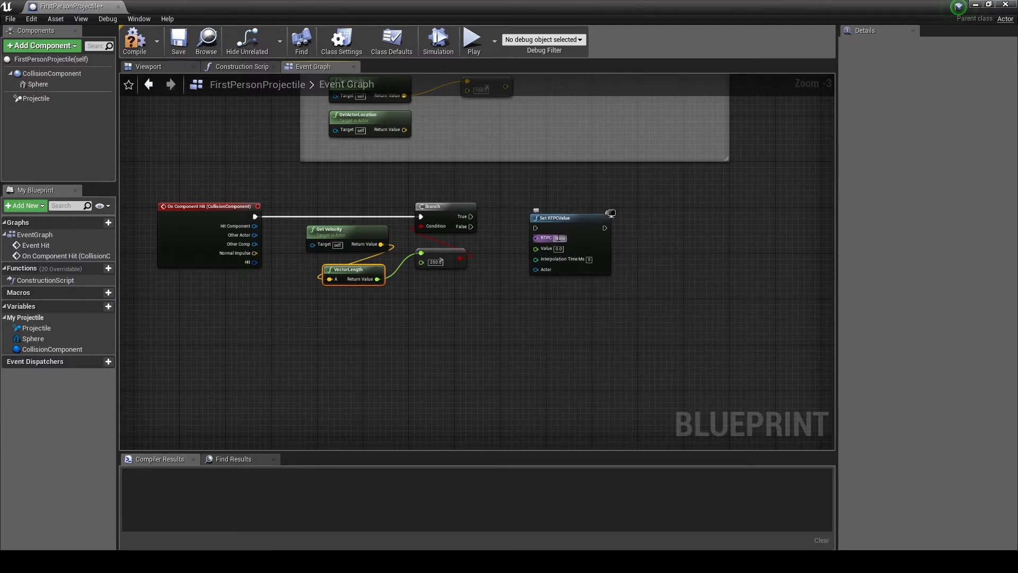
pyautogui.moveTo(559, 218); pyautogui.dragTo(543, 207)
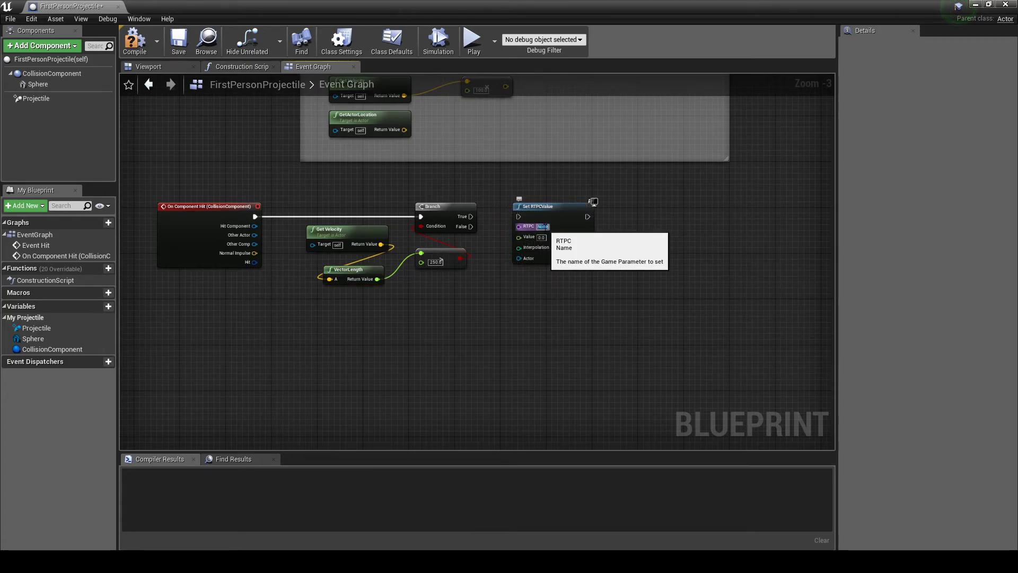
pyautogui.click(544, 227)
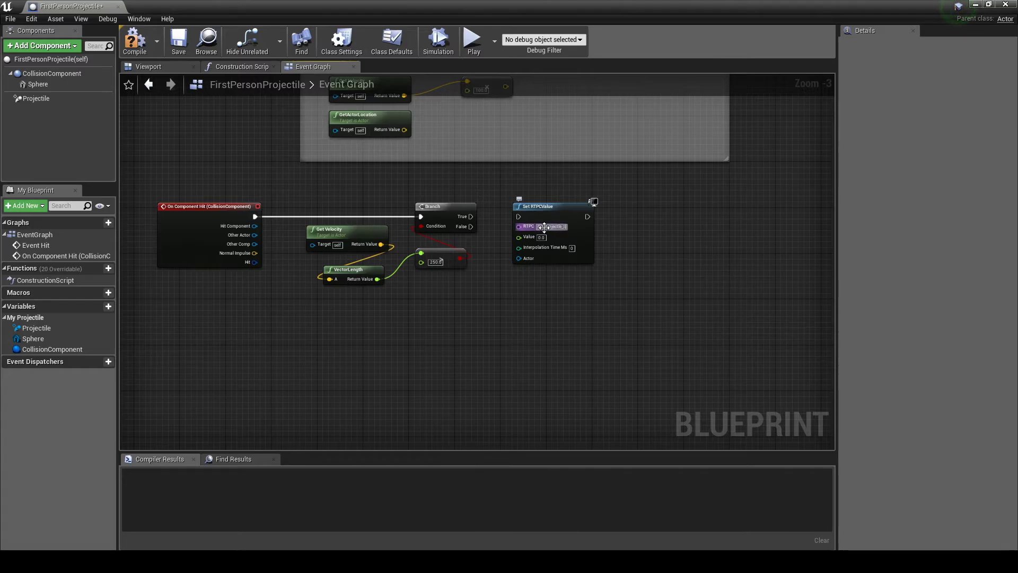
pyautogui.write('eed')
pyautogui.press('Return')
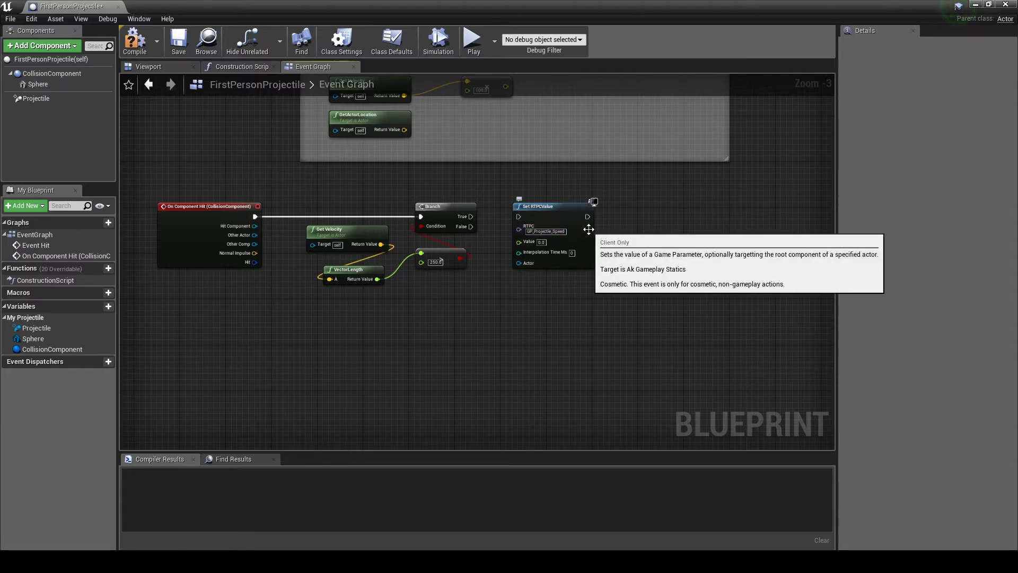
# - Add a Post Event at Location node in line after Set RTPCValue and assign the projectile impact event as its Ak Event
pyautogui.rightClick(627, 214)
pyautogui.write('p')
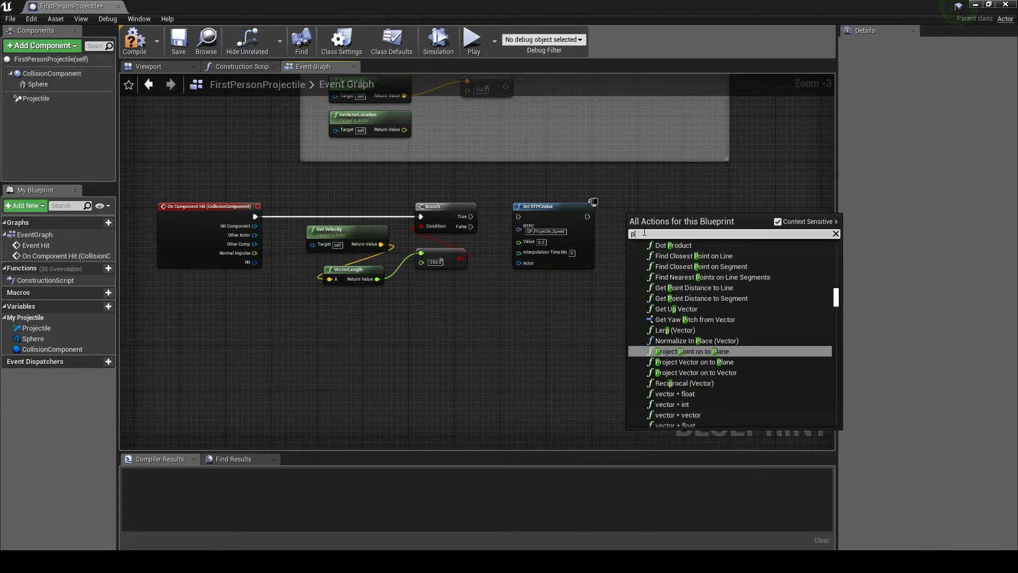
pyautogui.write('ost event a')
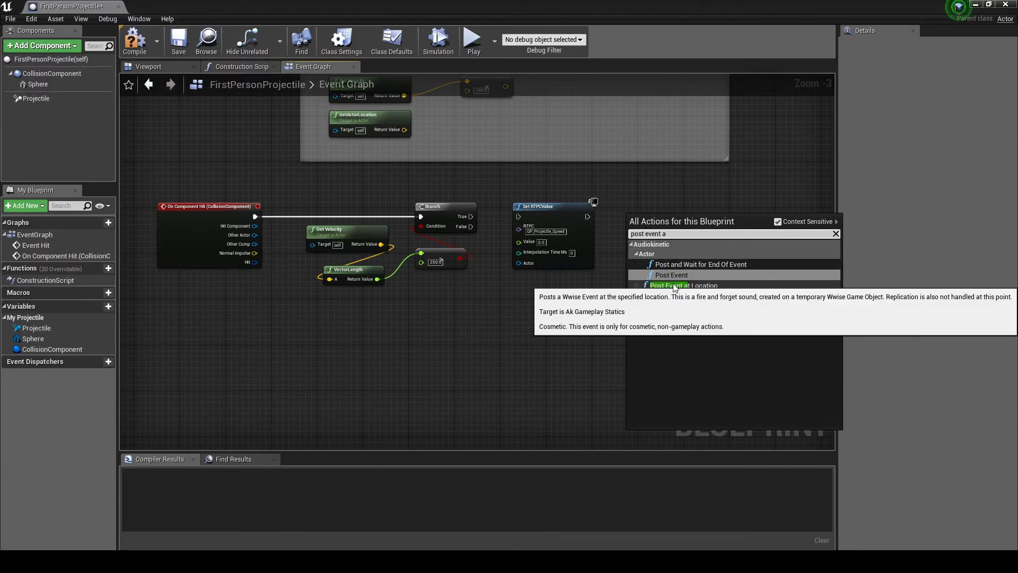
pyautogui.click(674, 286)
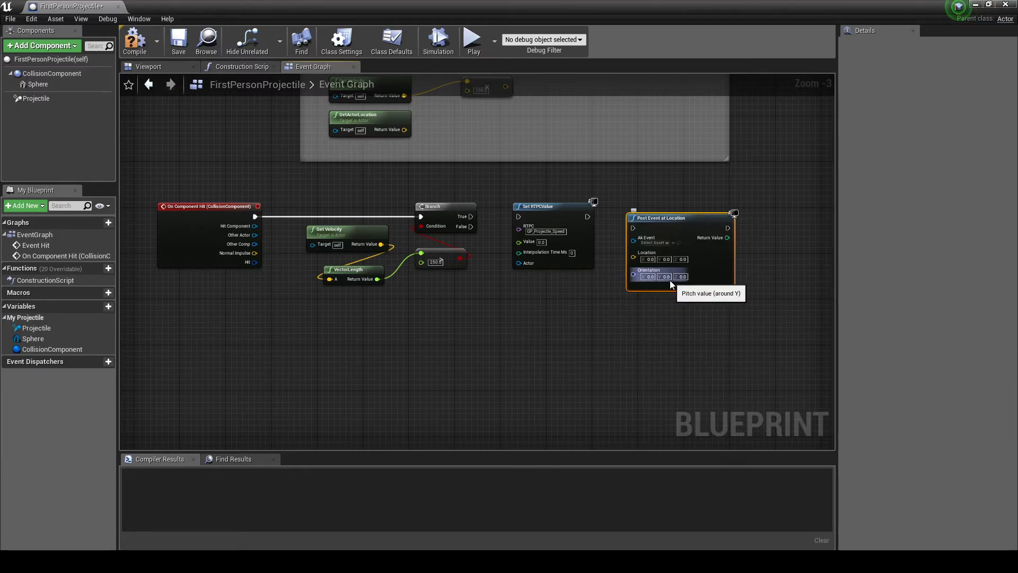
pyautogui.click(667, 244)
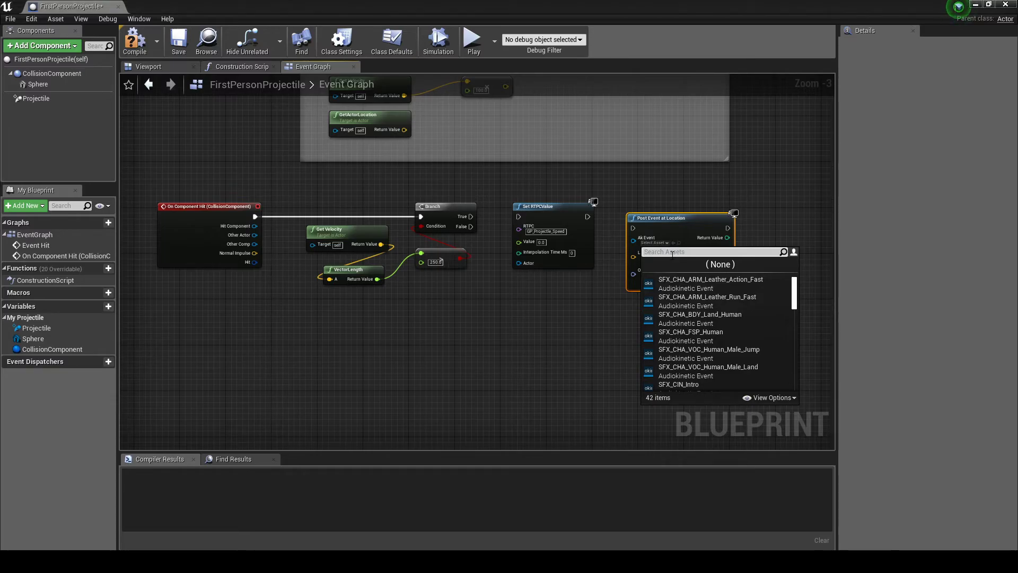
pyautogui.write('project')
pyautogui.click(684, 281)
pyautogui.moveTo(684, 282); pyautogui.dragTo(684, 271)
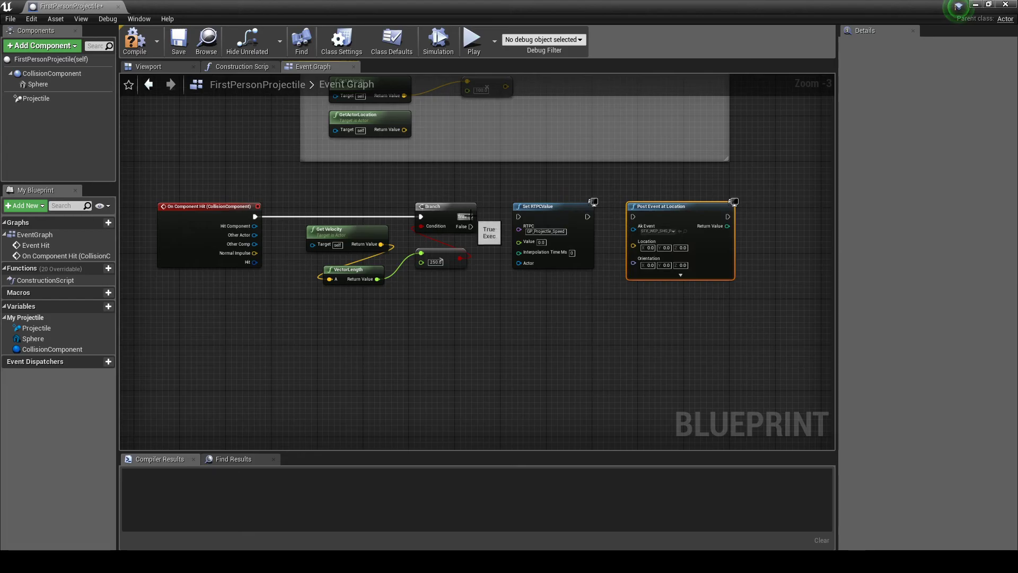
# - Chain Branch True through Set RTPCValue to Post Event at Location, supplying GetActorLocation as Location and VectorLength as the RTPC Value
pyautogui.moveTo(471, 216); pyautogui.dragTo(519, 218)
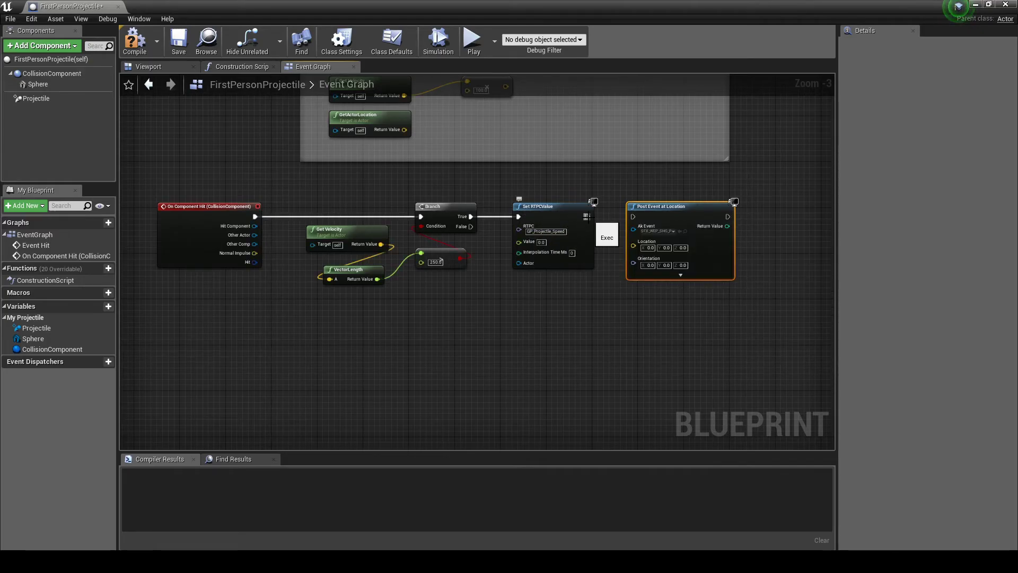
pyautogui.moveTo(587, 217); pyautogui.dragTo(633, 217)
pyautogui.moveTo(405, 130); pyautogui.dragTo(628, 245)
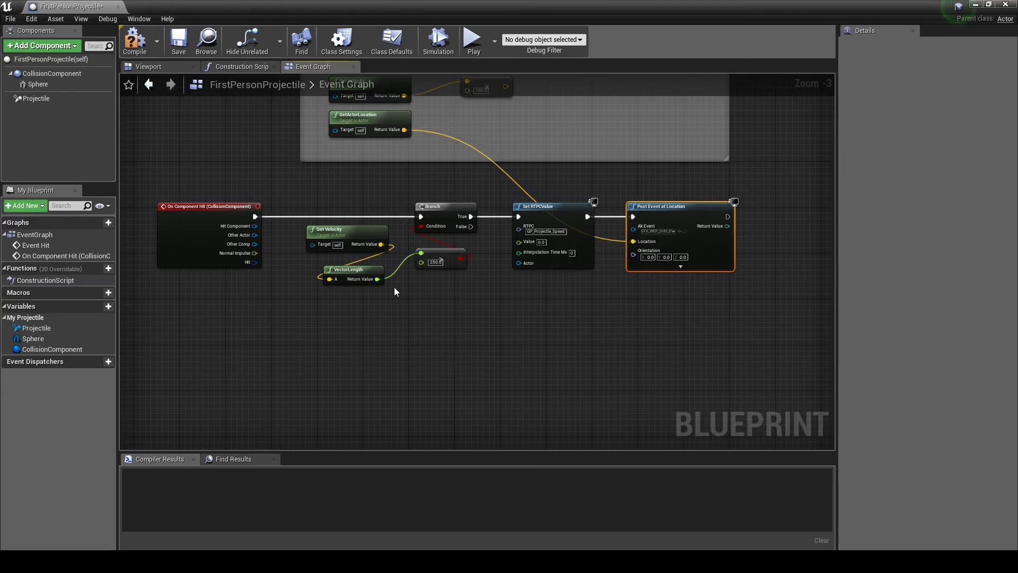
pyautogui.moveTo(377, 279); pyautogui.dragTo(520, 246)
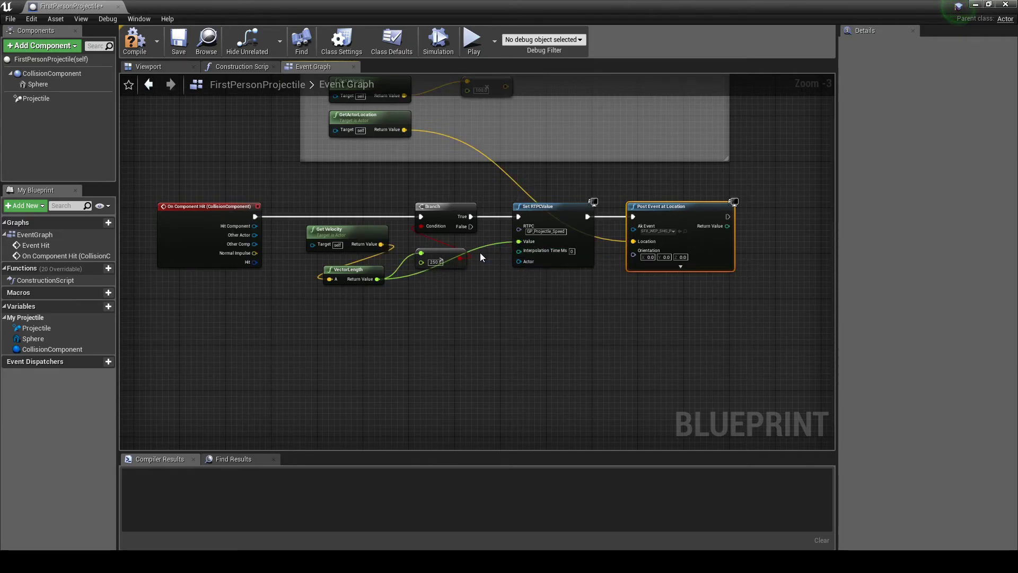
# - Enclose the impact sound nodes in a comment titled "SFX Projectile Impact & Bounce RTPC Event", and compile and save the Blueprint
pyautogui.moveTo(295, 186); pyautogui.dragTo(747, 314)
pyautogui.press('c')
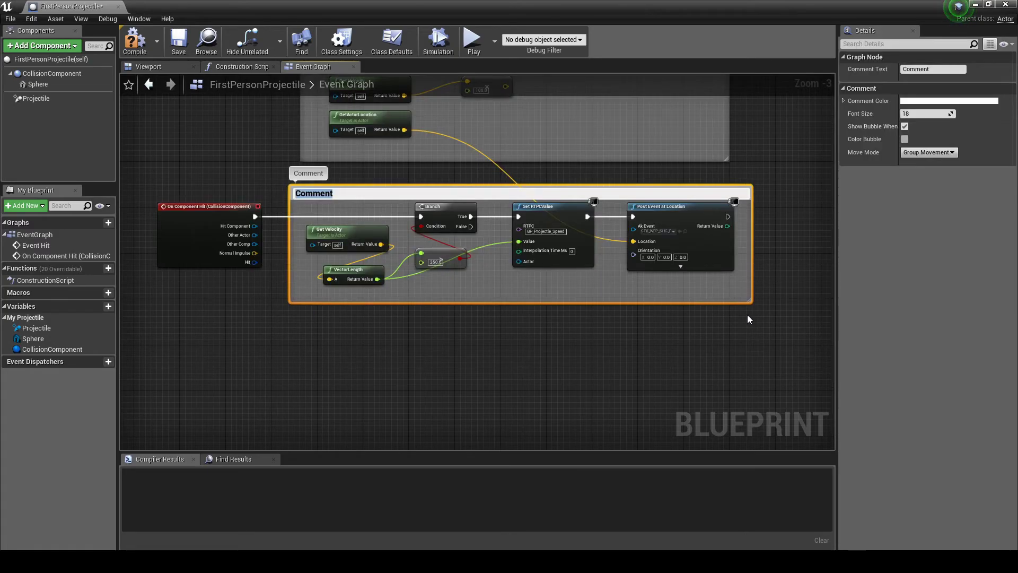
pyautogui.write('SFX Projectile')
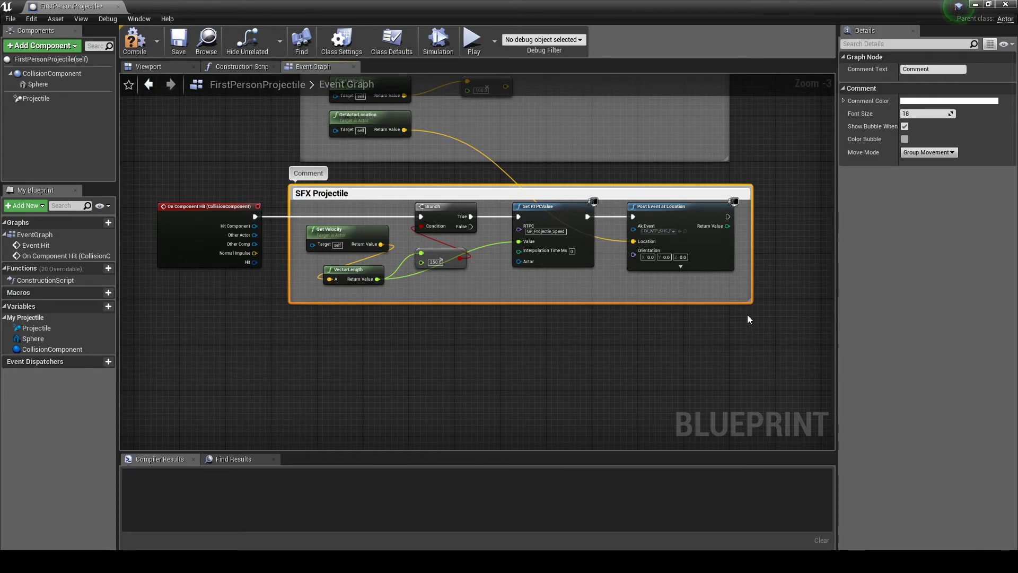
pyautogui.write(' Impact & Bounce RTPC Event')
pyautogui.press('Return')
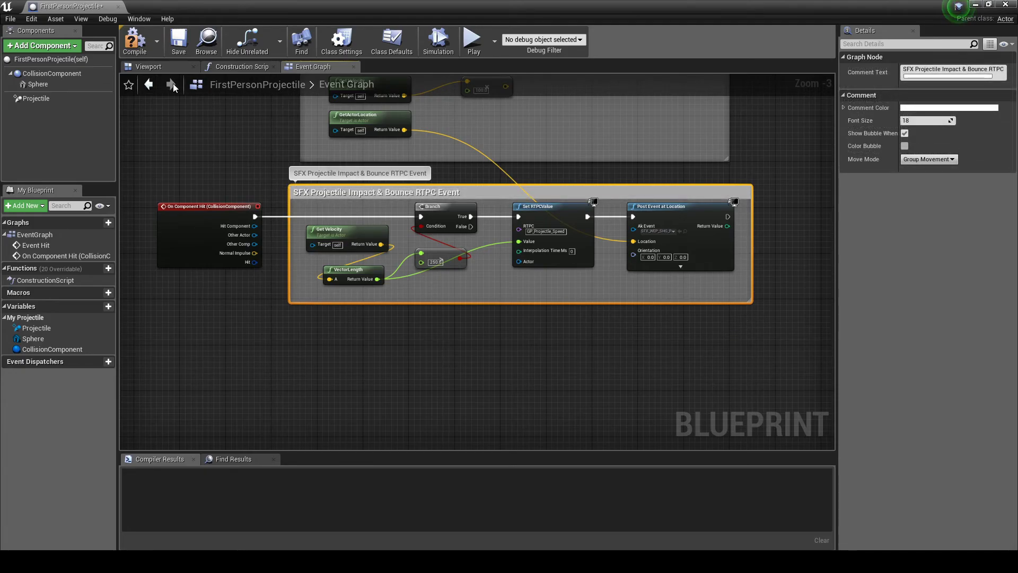
pyautogui.click(136, 43)
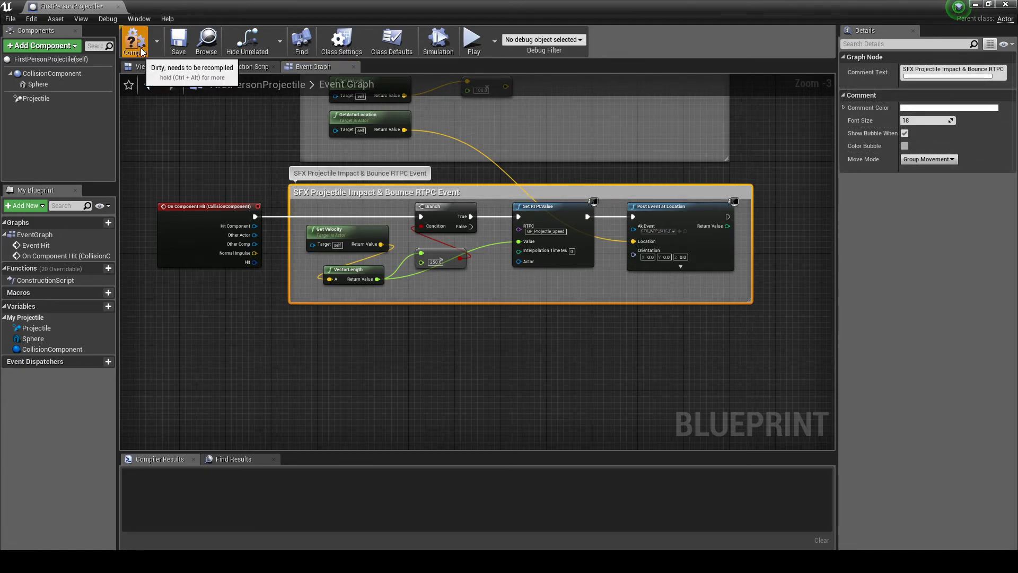
pyautogui.click(173, 47)
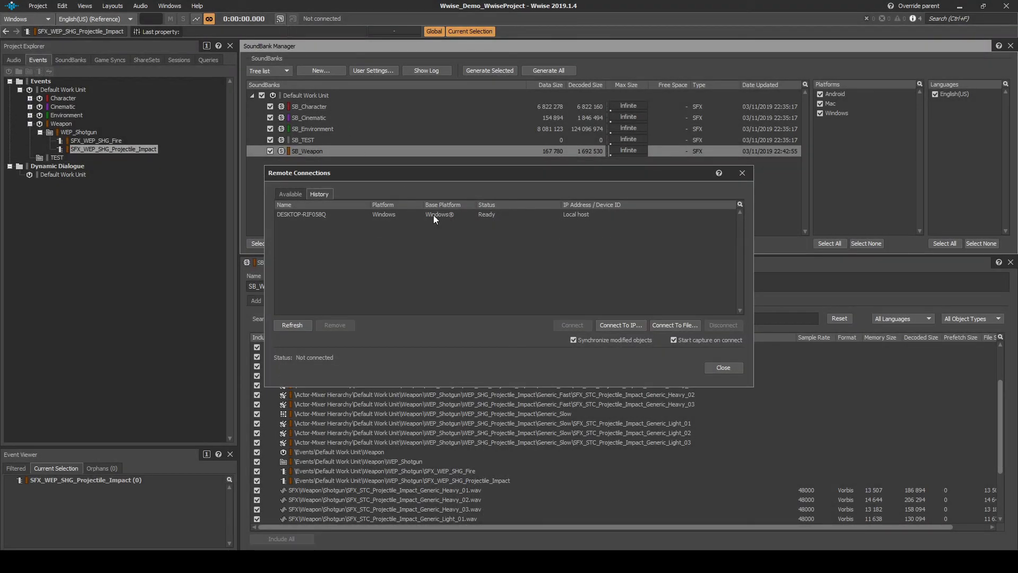
# - In Wwise, connect to the local Windows host and solo the WEP_SHG_Projectile_Impact blend container
pyautogui.doubleClick(433, 215)
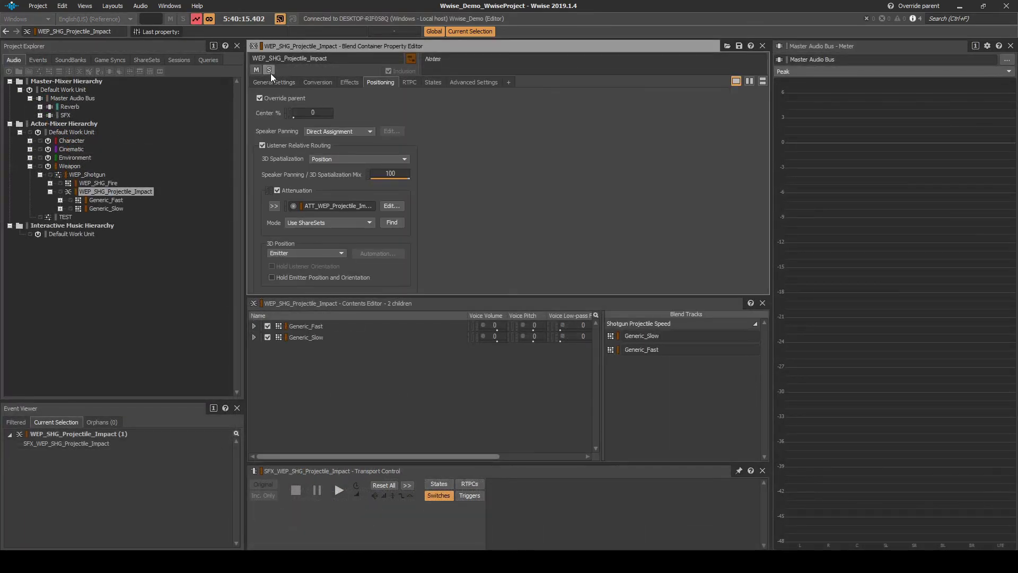
pyautogui.click(269, 70)
# - Switch to the Profiler layout and choose WEP_SHG_Projectile_Impact as the object for the Capture Log filter
pyautogui.click(113, 6)
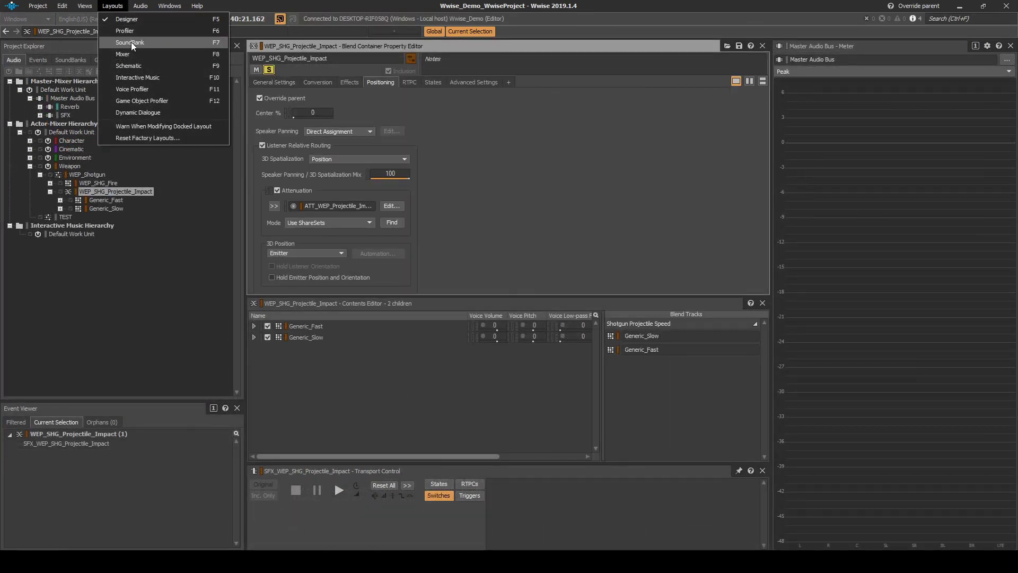
pyautogui.click(132, 33)
pyautogui.click(21, 60)
pyautogui.click(565, 159)
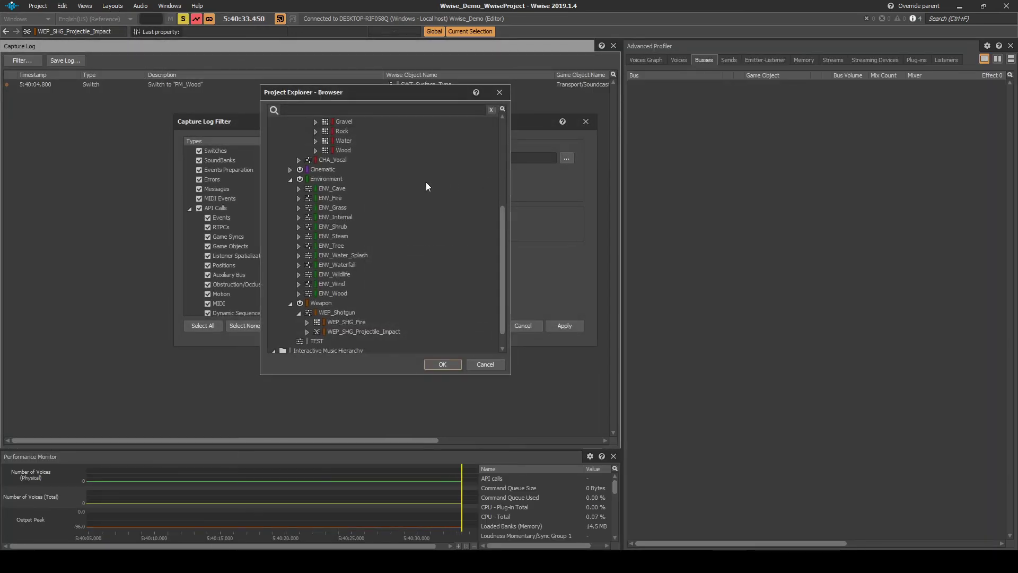
pyautogui.click(358, 331)
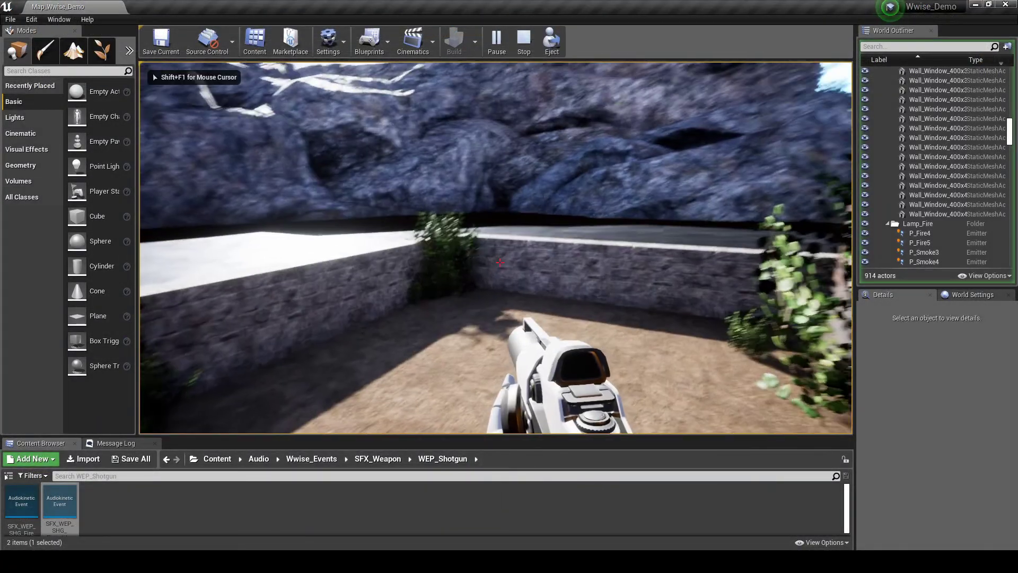
# - In the running Unreal level, back away from the stone wall, fire the shotgun to test the impact sound, and end the play session
pyautogui.press('s')
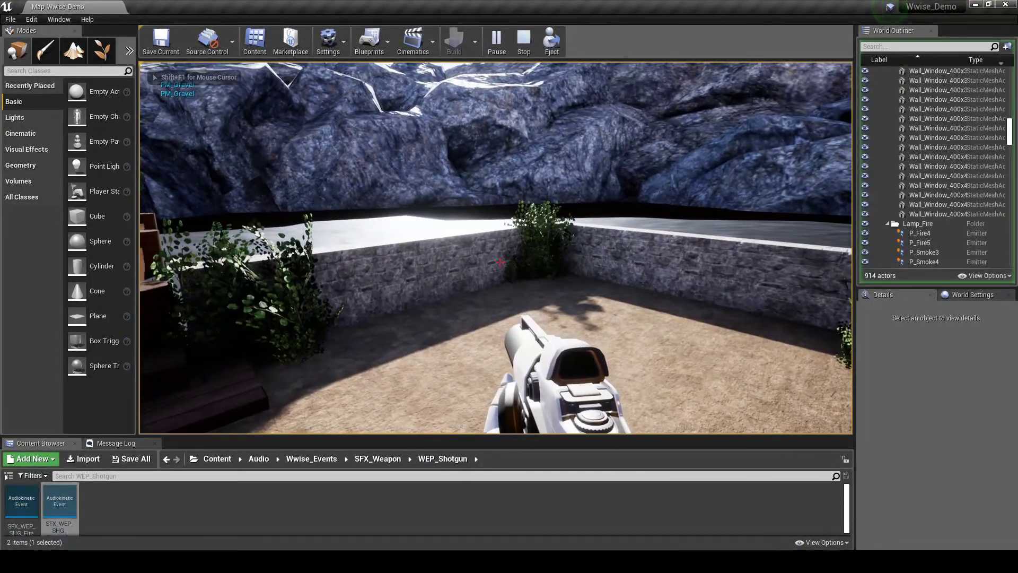
pyautogui.click(500, 262)
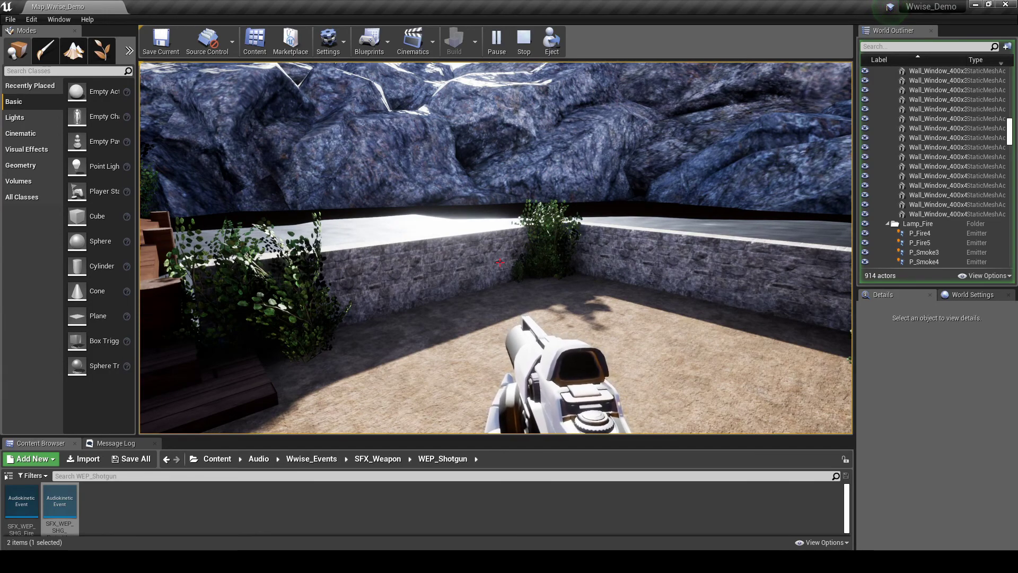
pyautogui.press('Escape')
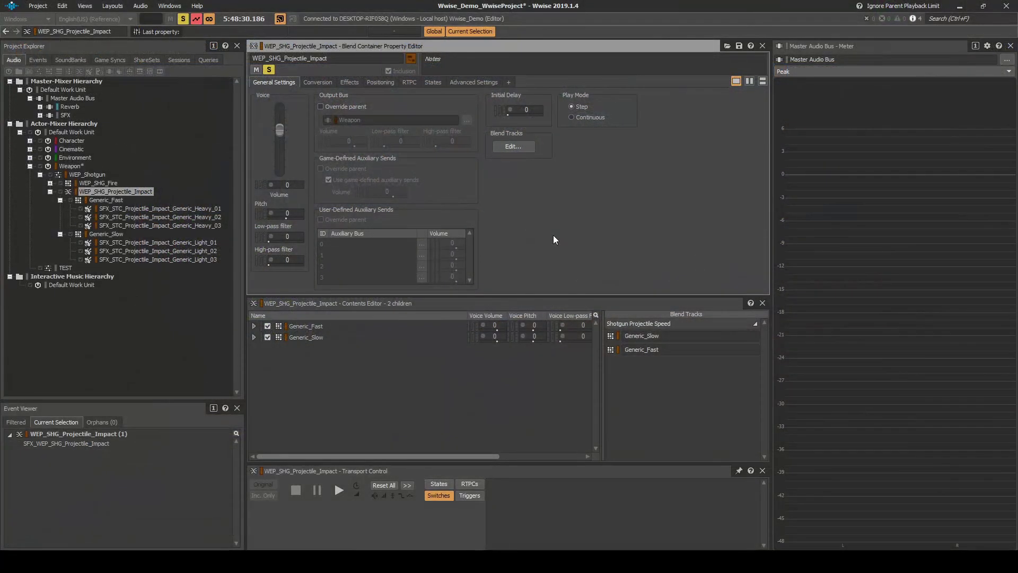
# - In Wwise, disconnect from the remote platform and save the project
pyautogui.click(280, 19)
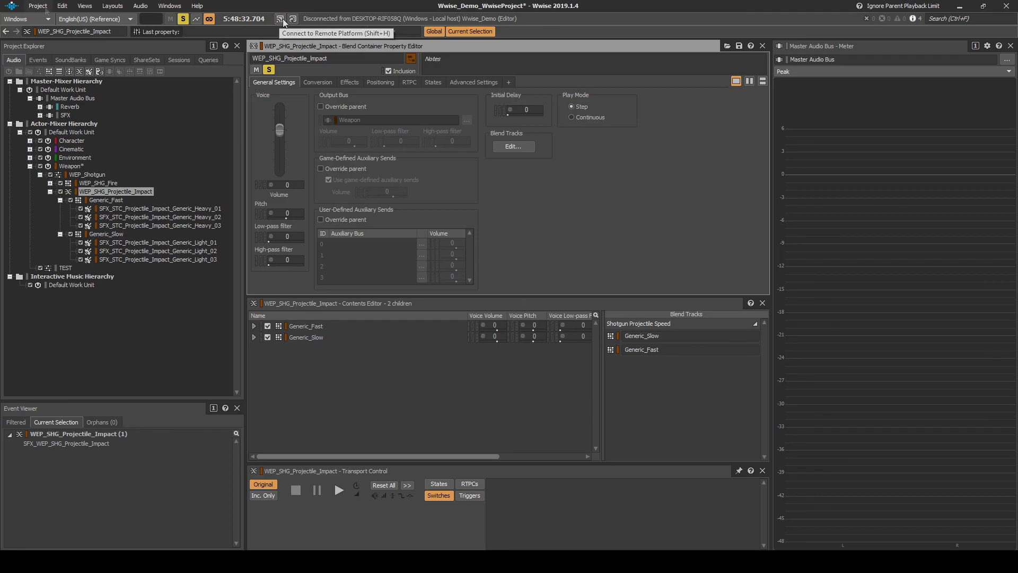
pyautogui.click(37, 6)
pyautogui.click(52, 46)
# - Switch to the SoundBank layout and generate the selected SoundBanks for the checked platforms
pyautogui.click(112, 6)
pyautogui.click(125, 45)
pyautogui.click(500, 71)
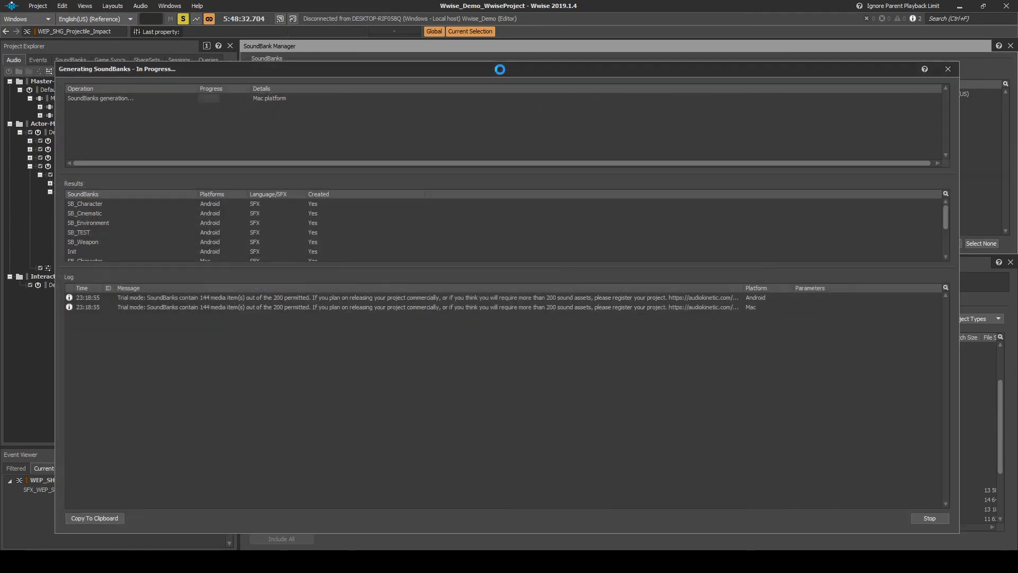